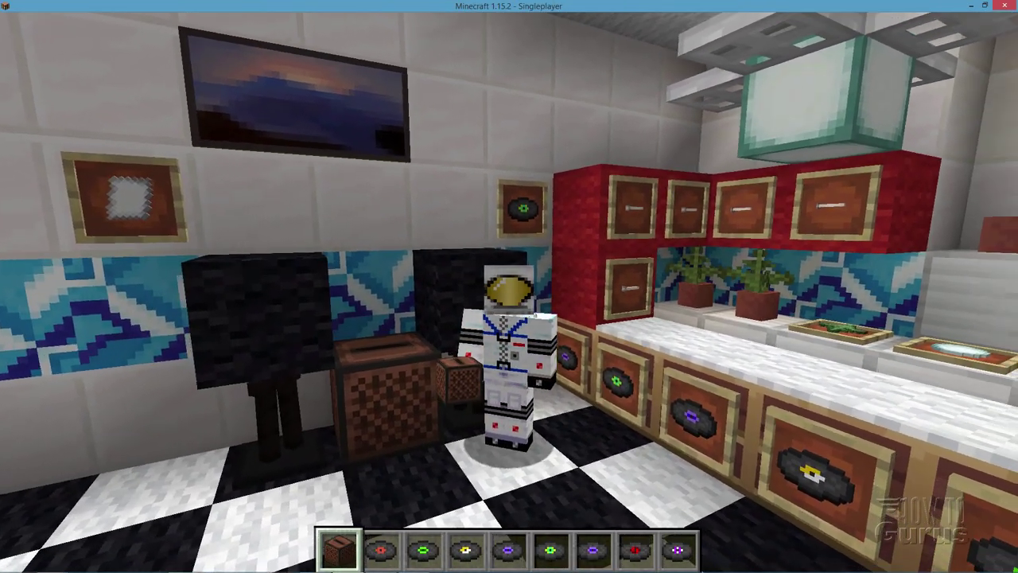
Step: Switch from the note block to the music disc in hotbar slot 2
{"action": "key", "text": "2"}
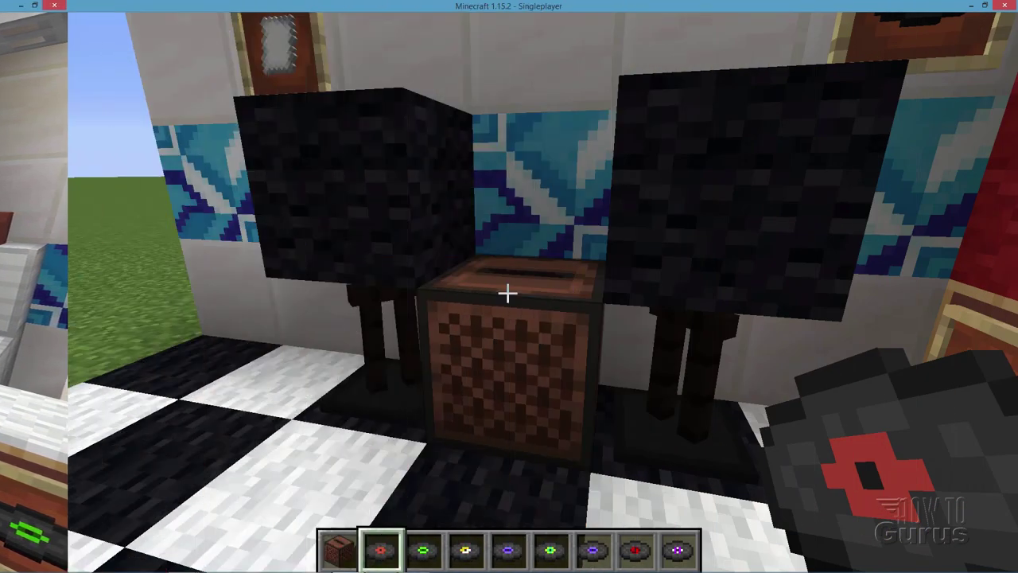
Step: Play the green cat disc, then the yellow 13 disc, then the red blocks disc in the jukebox
{"action": "key", "text": "3"}
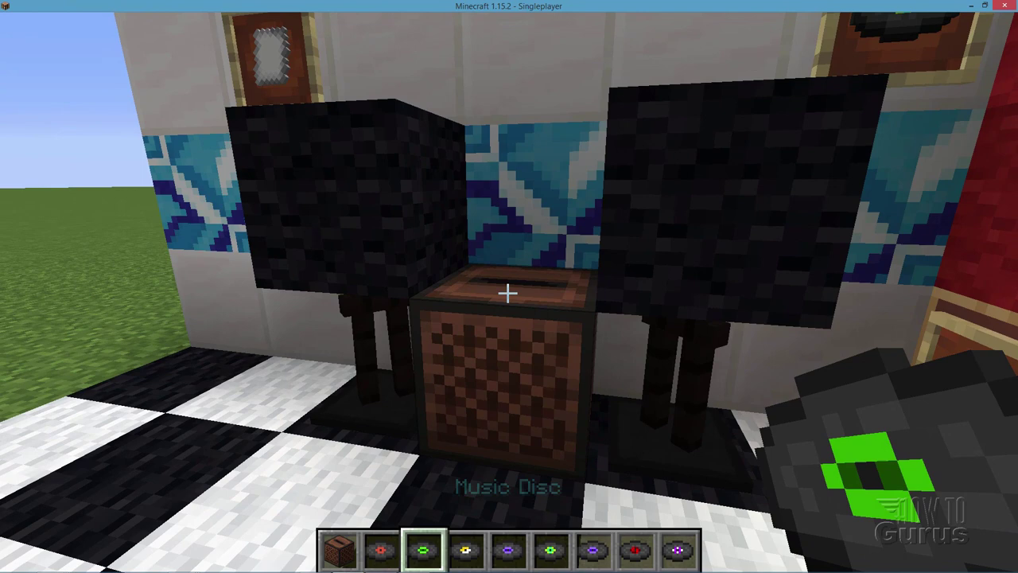
{"action": "right_click", "coordinate": [507, 294]}
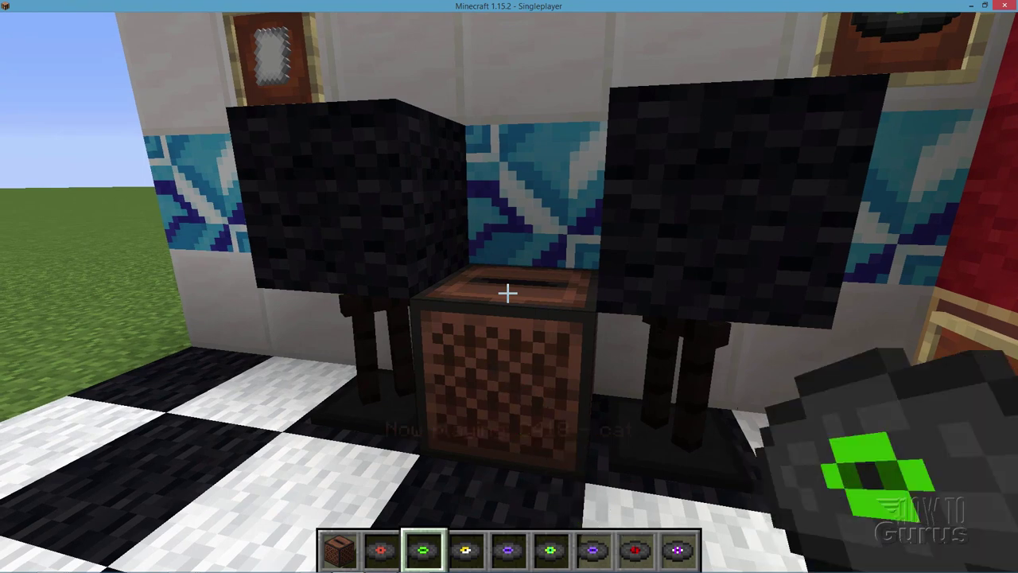
{"action": "key", "text": "4"}
{"action": "right_click", "coordinate": [507, 294]}
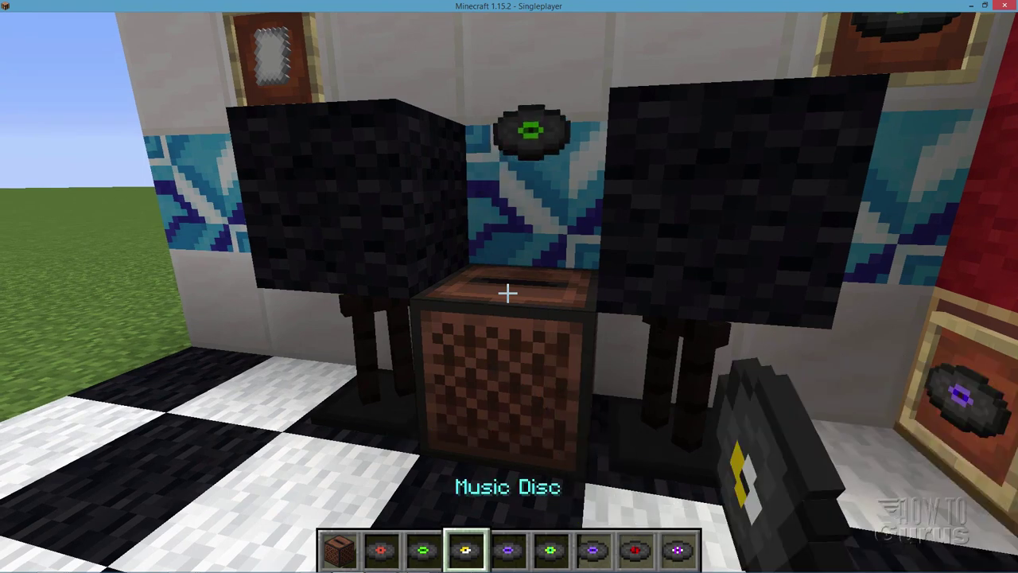
{"action": "right_click", "coordinate": [508, 294]}
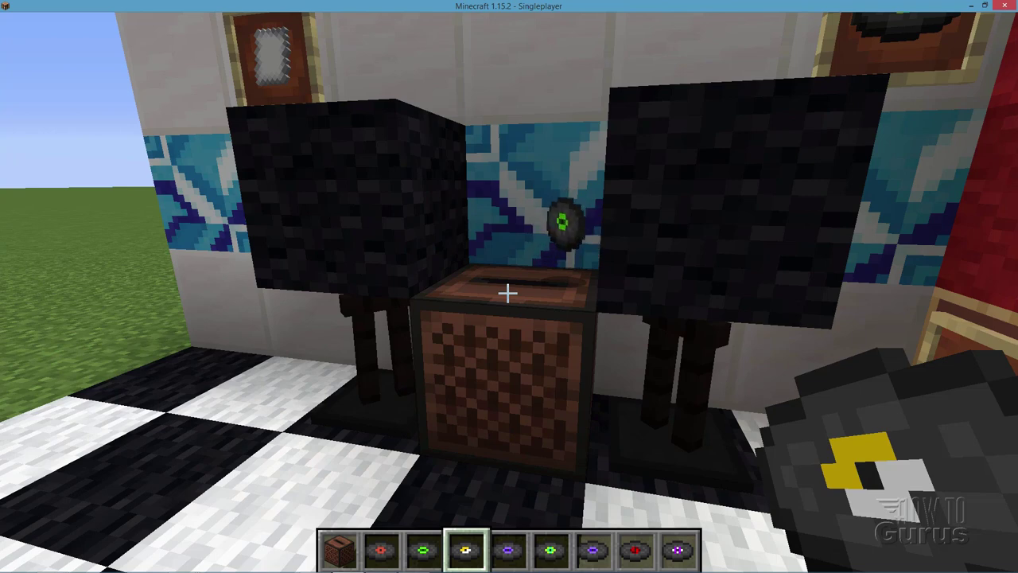
{"action": "scroll", "coordinate": [507, 294], "scroll_direction": "up", "scroll_amount": 3}
{"action": "scroll", "coordinate": [508, 293], "scroll_direction": "down", "scroll_amount": 1}
{"action": "right_click", "coordinate": [508, 293]}
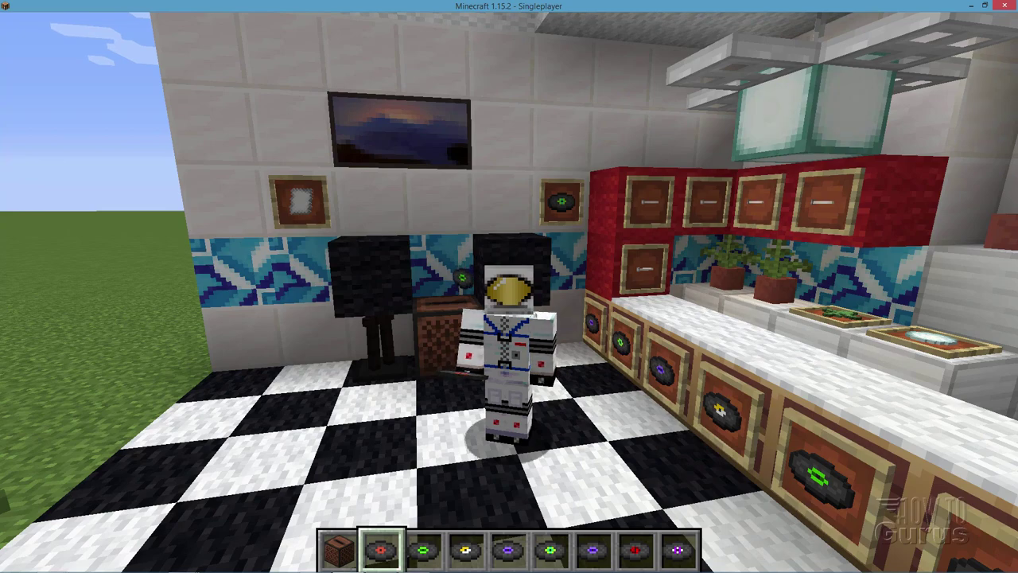
Step: In first-person view, restart the blocks disc in the jukebox and walk backward far from the diner
{"action": "key", "text": "F5"}
{"action": "right_click", "coordinate": [507, 293]}
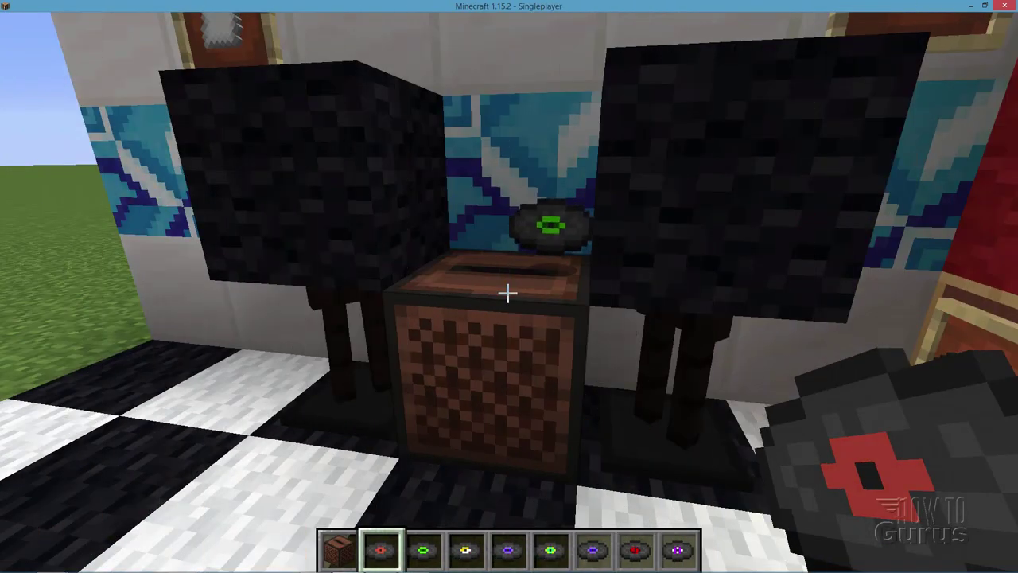
{"action": "key", "text": "s"}
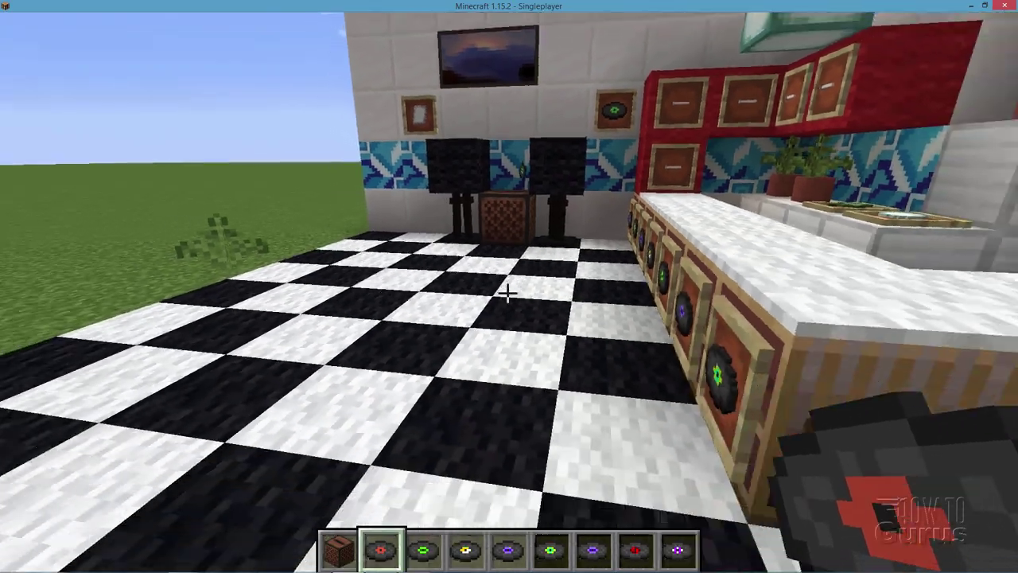
{"action": "key", "text": "s"}
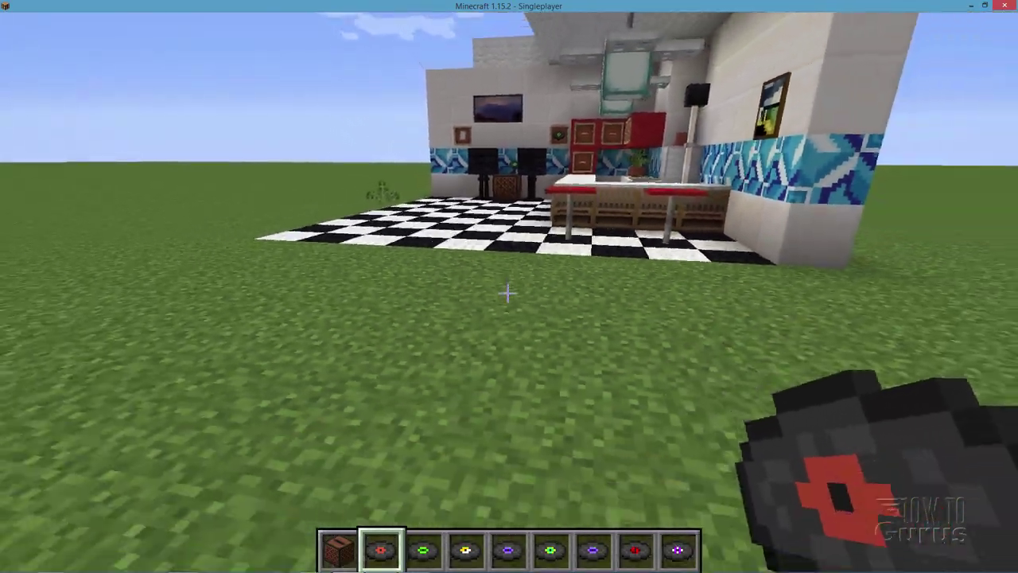
{"action": "key", "text": "s"}
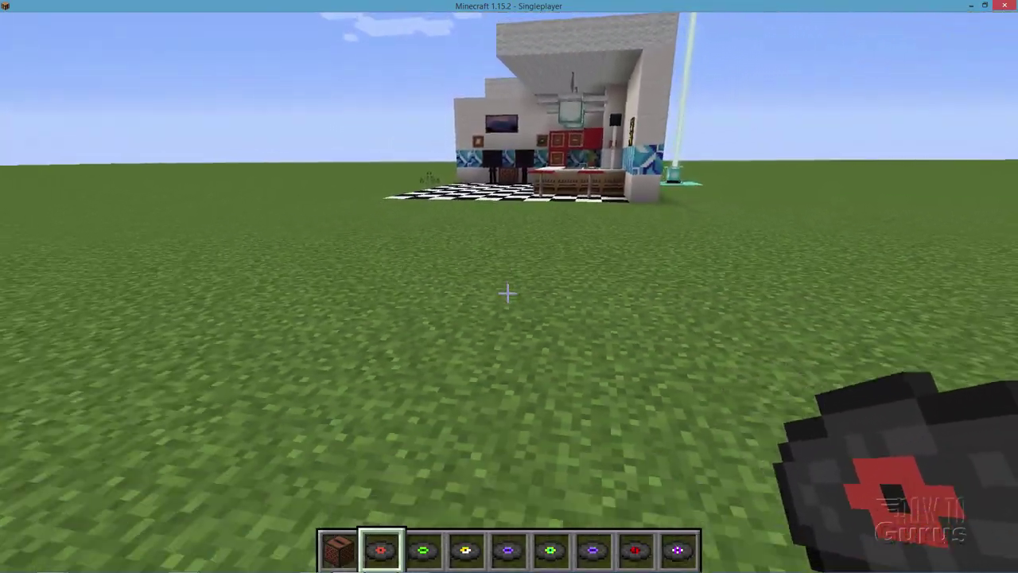
{"action": "key", "text": "s"}
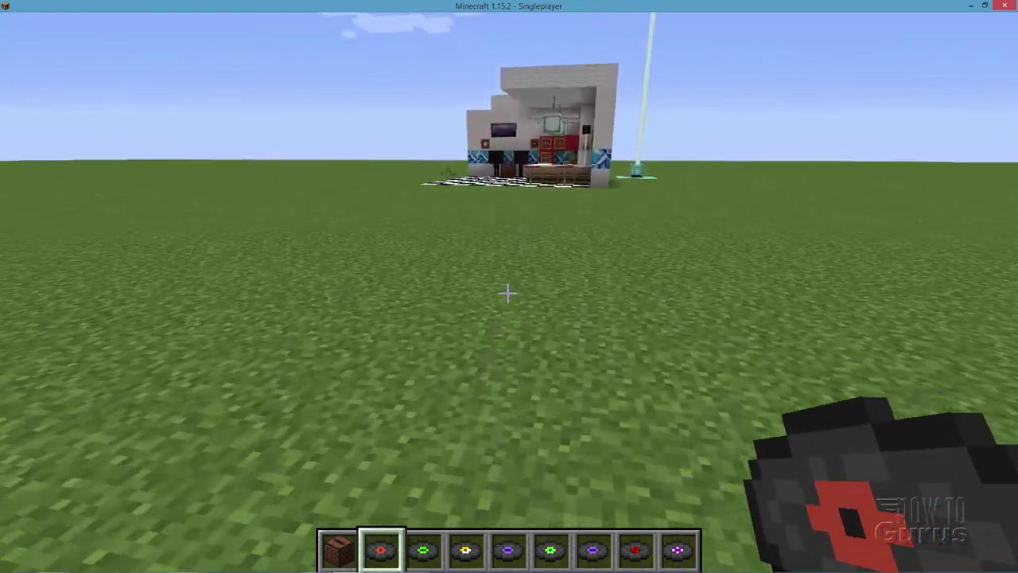
Step: Walk forward back into the diner near the jukebox
{"action": "key", "text": "w"}
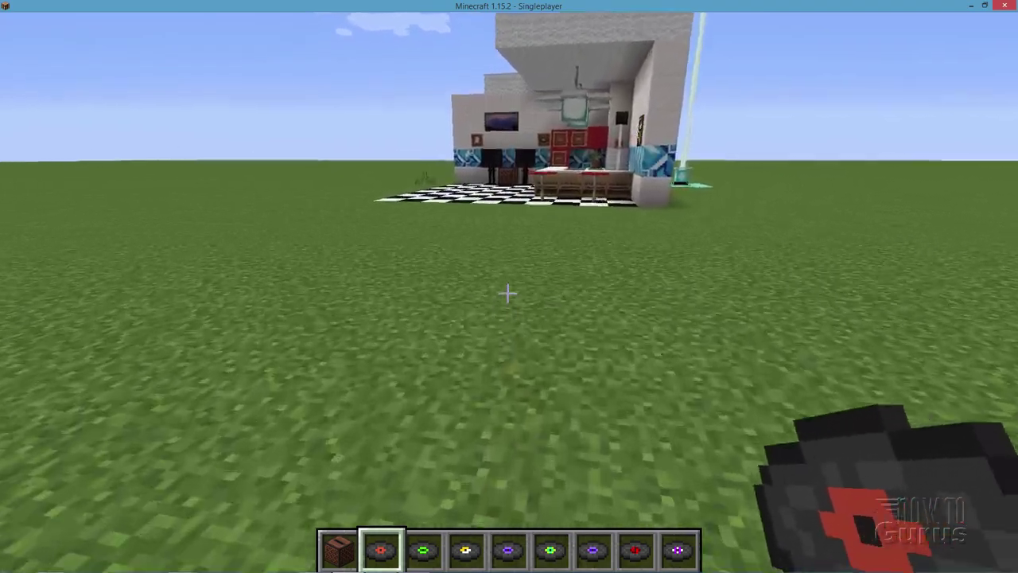
{"action": "key", "text": "w"}
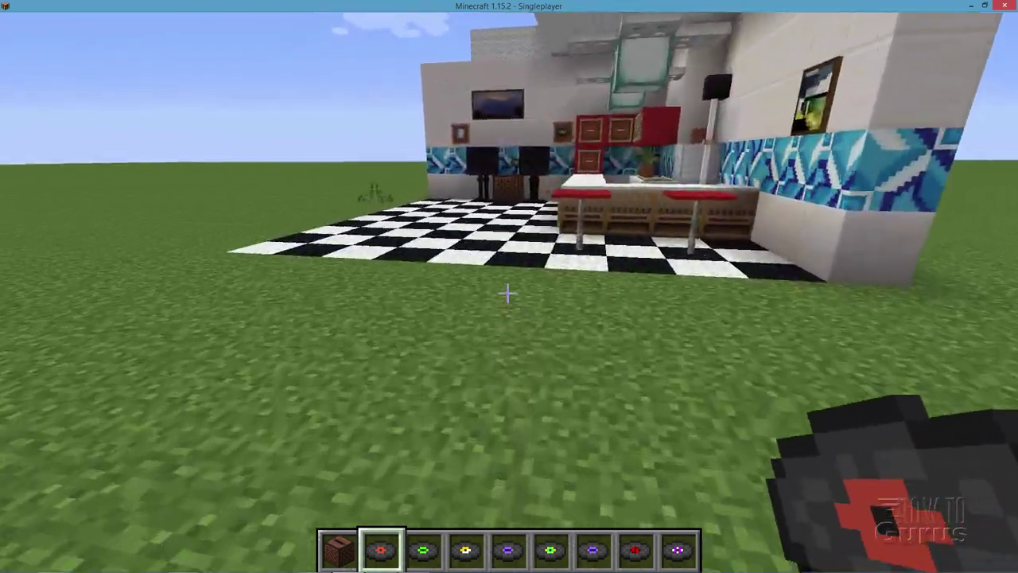
{"action": "key", "text": "w"}
{"action": "key", "text": "w"}
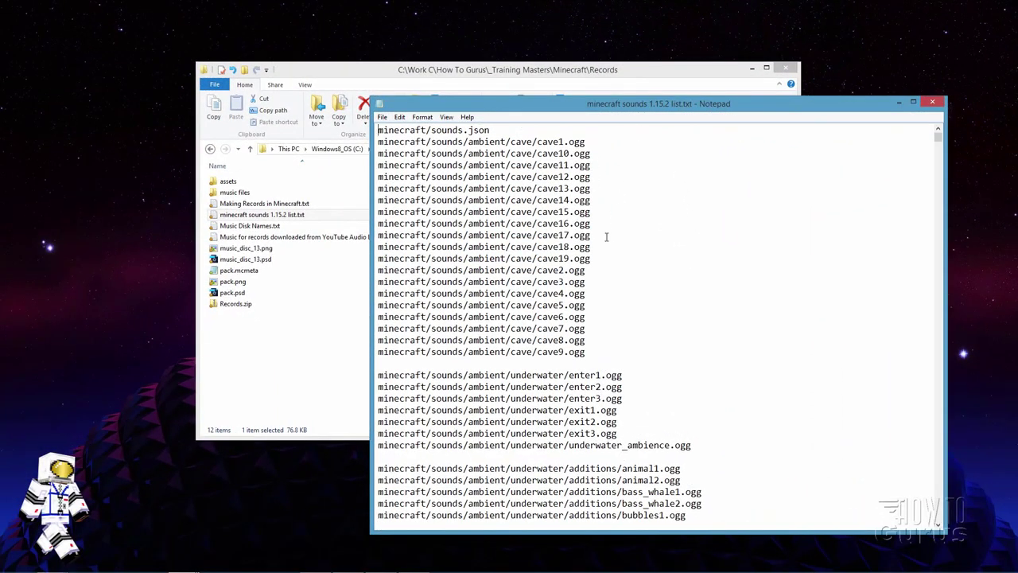
Step: Highlight the path on the cave17 line and scroll the sounds list up toward the records entries
{"action": "left_click_drag", "start_coordinate": [541, 235], "coordinate": [378, 235]}
{"action": "left_click", "coordinate": [466, 235]}
{"action": "left_click_drag", "start_coordinate": [938, 141], "coordinate": [939, 521]}
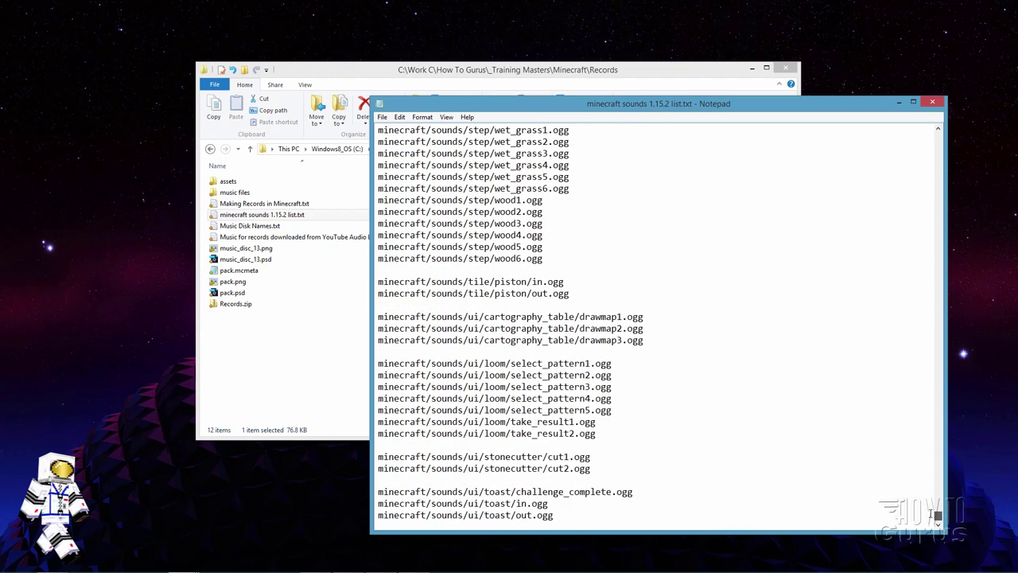
{"action": "scroll", "coordinate": [788, 393], "scroll_direction": "up", "scroll_amount": 20}
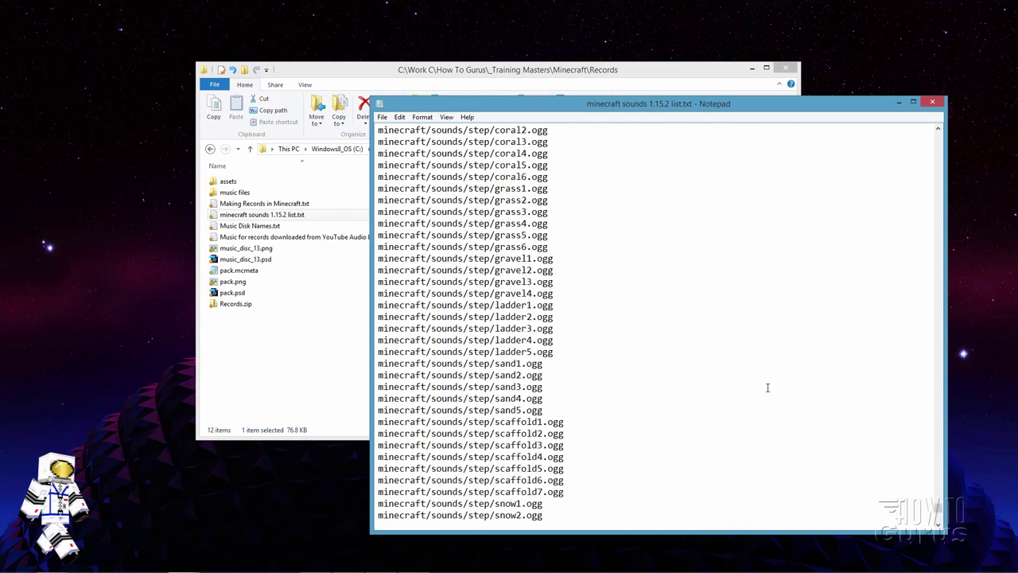
{"action": "scroll", "coordinate": [768, 387], "scroll_direction": "up", "scroll_amount": 2}
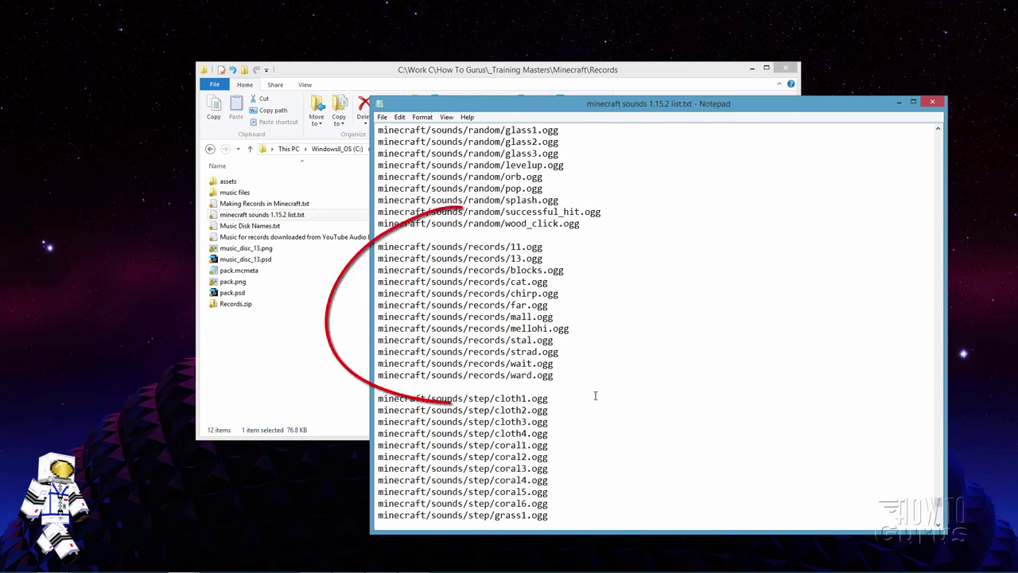
Step: Highlight the minecraft/sounds/records/ prefix on the 11.ogg line, then bring the Records folder window forward
{"action": "mouse_move", "coordinate": [555, 376]}
{"action": "left_mouse_down"}
{"action": "mouse_move", "coordinate": [521, 376]}
{"action": "mouse_move", "coordinate": [379, 247]}
{"action": "left_mouse_up"}
{"action": "left_click", "coordinate": [552, 252]}
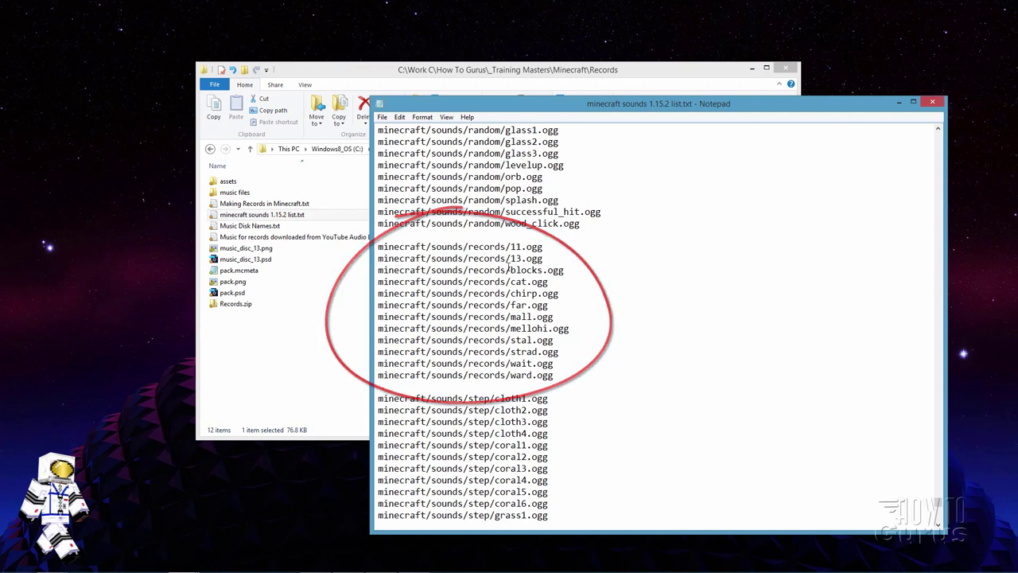
{"action": "left_click_drag", "start_coordinate": [510, 248], "coordinate": [378, 249]}
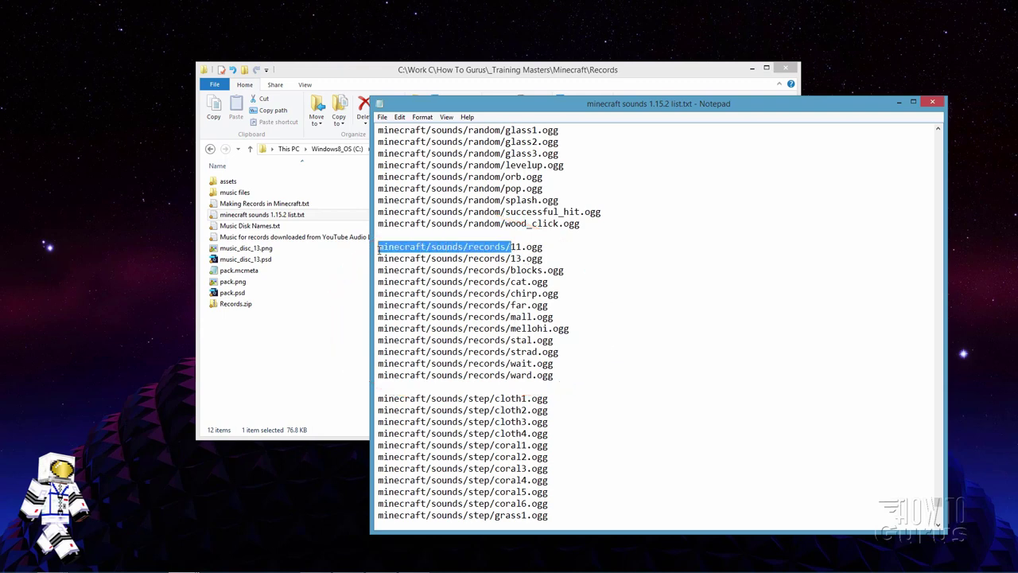
{"action": "left_click", "coordinate": [474, 251]}
{"action": "left_click_drag", "start_coordinate": [510, 248], "coordinate": [379, 249]}
{"action": "left_click", "coordinate": [443, 248]}
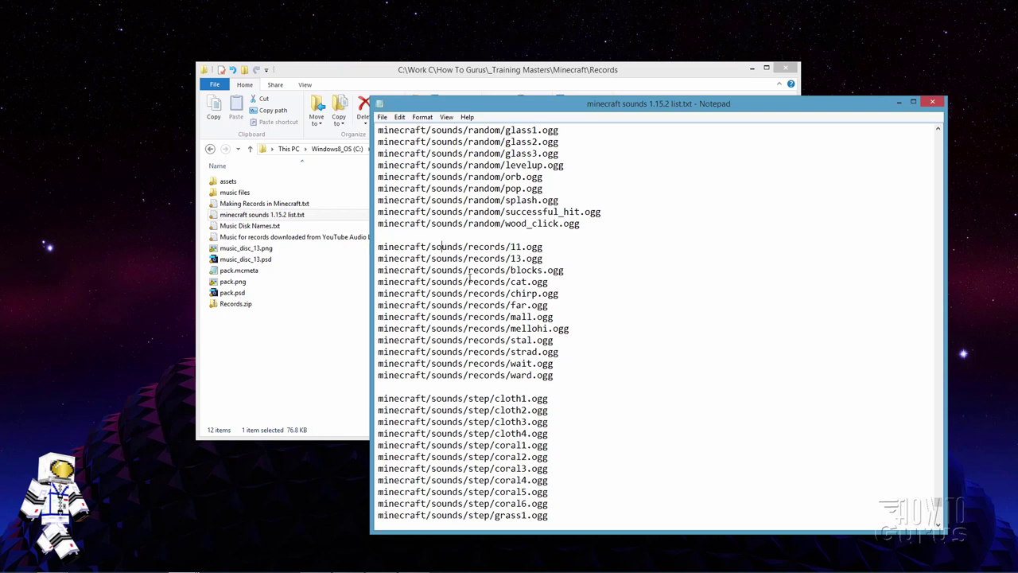
{"action": "left_click", "coordinate": [338, 327]}
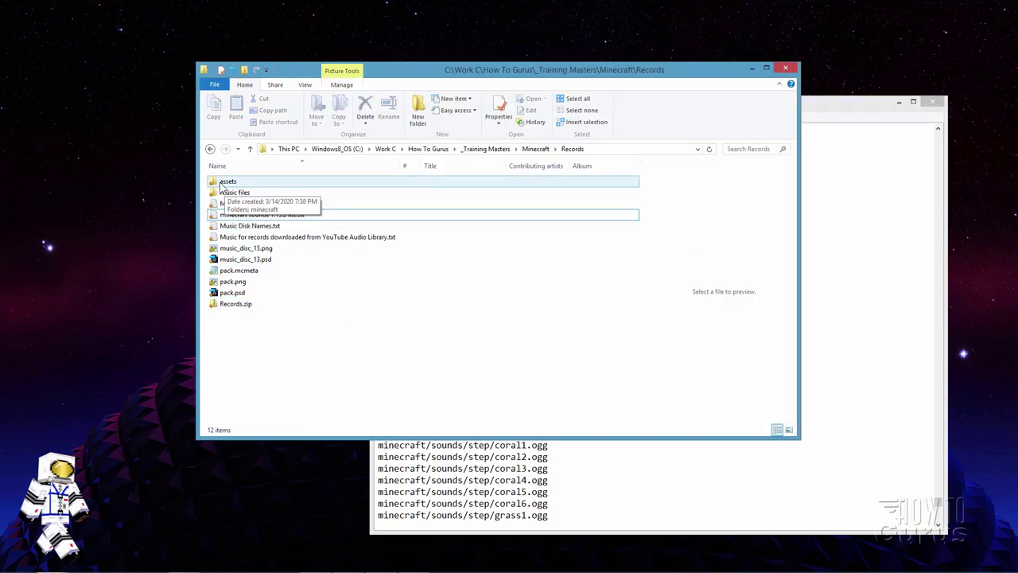
Step: Delete the old assets folder from Records
{"action": "left_click", "coordinate": [223, 185]}
{"action": "right_click", "coordinate": [222, 185]}
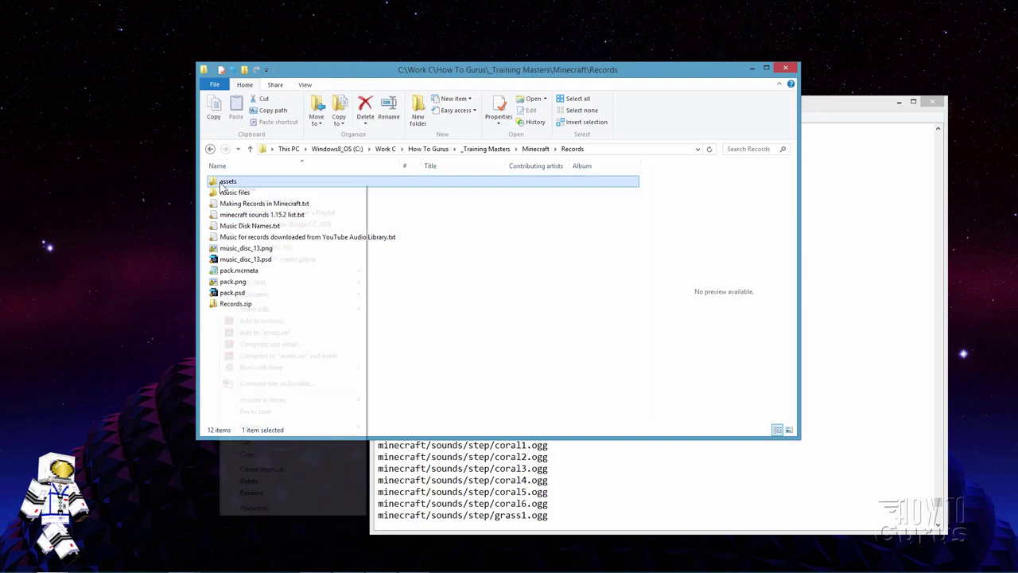
{"action": "left_click", "coordinate": [267, 481]}
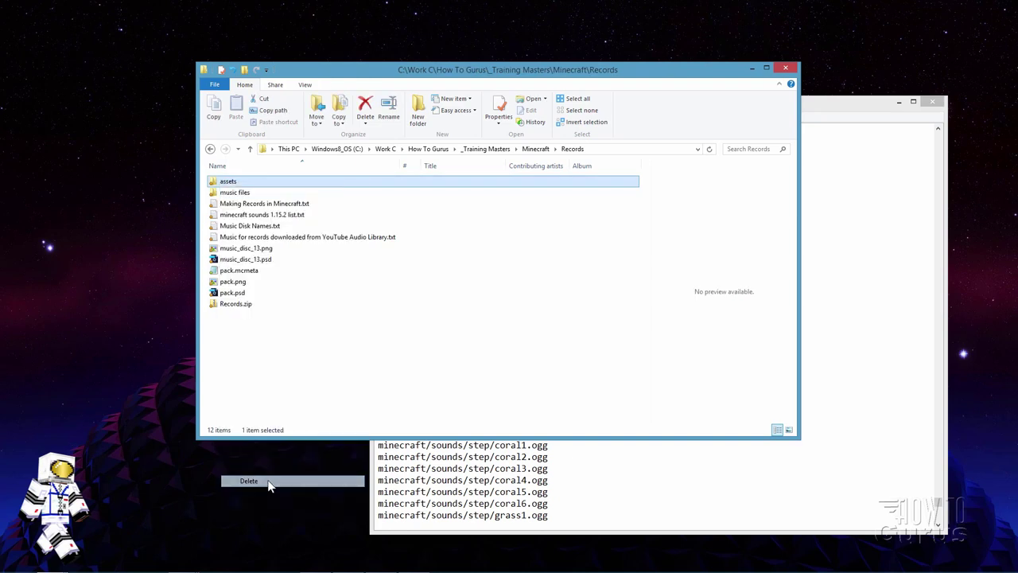
{"action": "key", "text": "Return"}
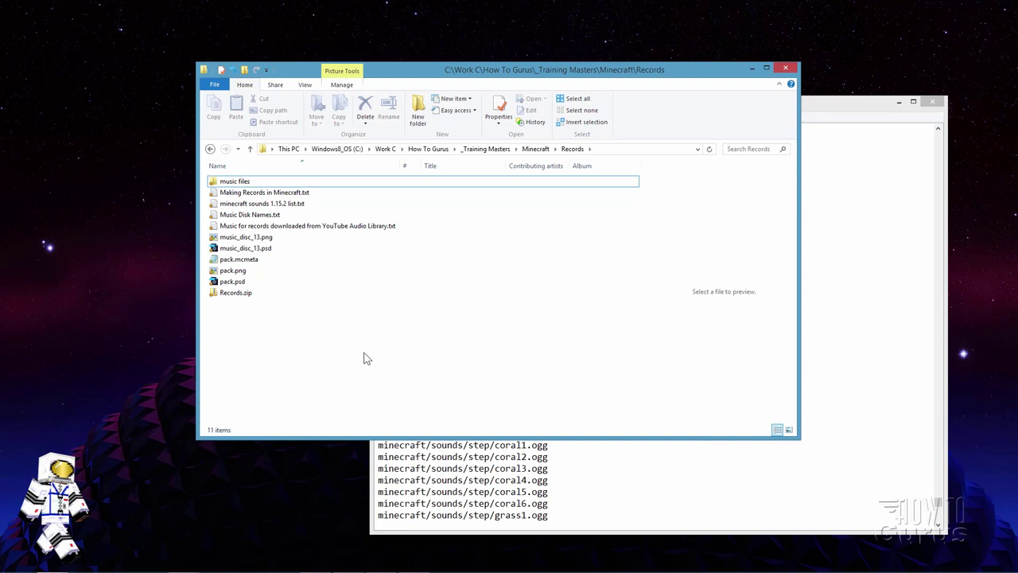
Step: Create and open a new assets folder, and move the sound list notes aside
{"action": "left_click", "coordinate": [417, 109]}
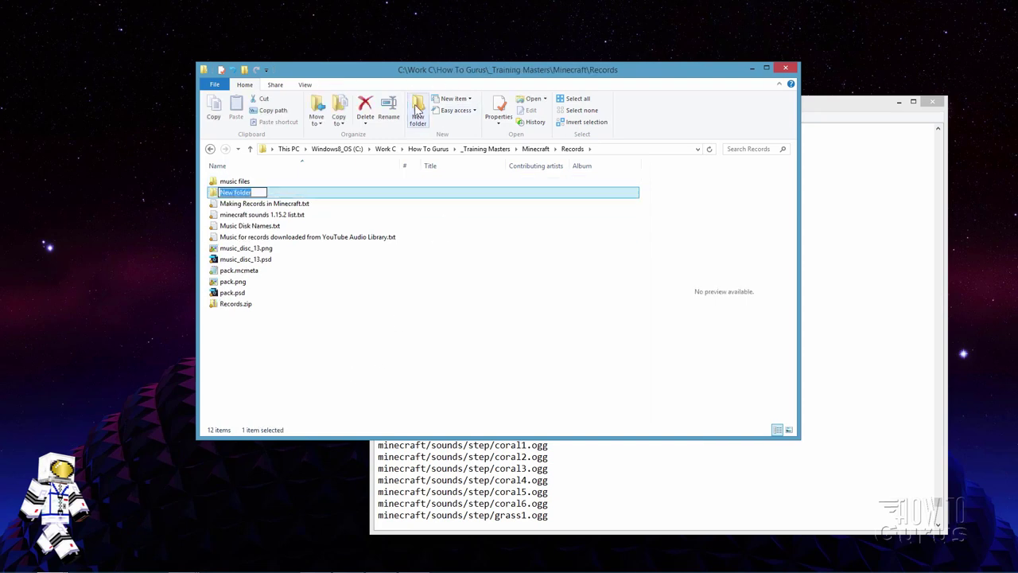
{"action": "type", "text": "assets"}
{"action": "key", "text": "Return"}
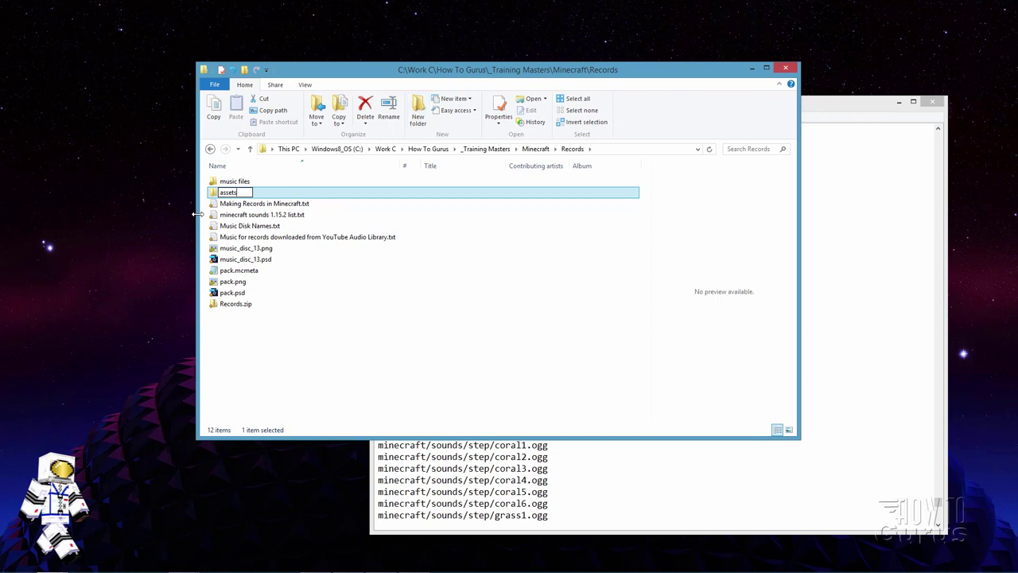
{"action": "key", "text": "Return"}
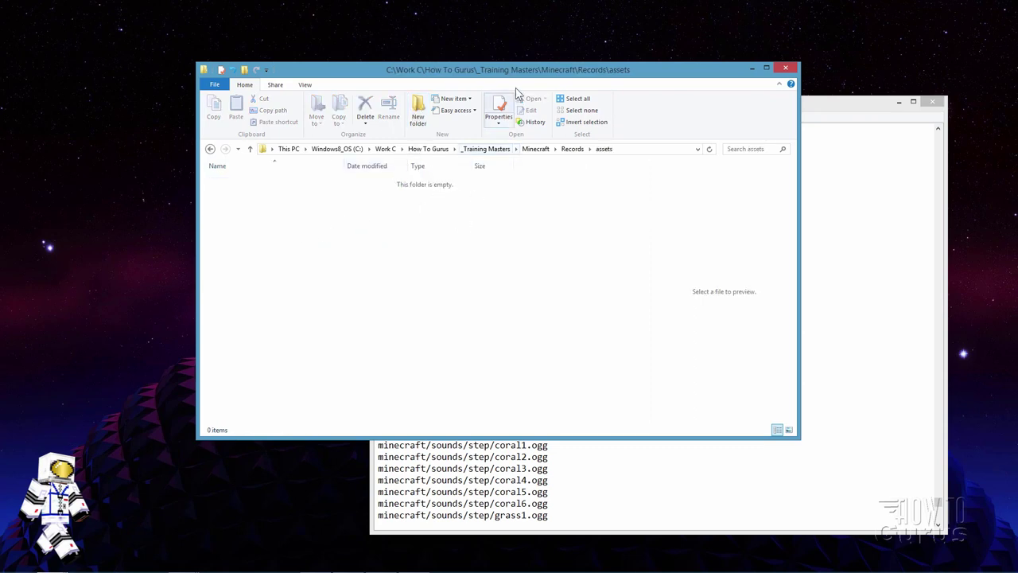
{"action": "left_click_drag", "start_coordinate": [515, 75], "coordinate": [401, 76]}
{"action": "left_click", "coordinate": [714, 115]}
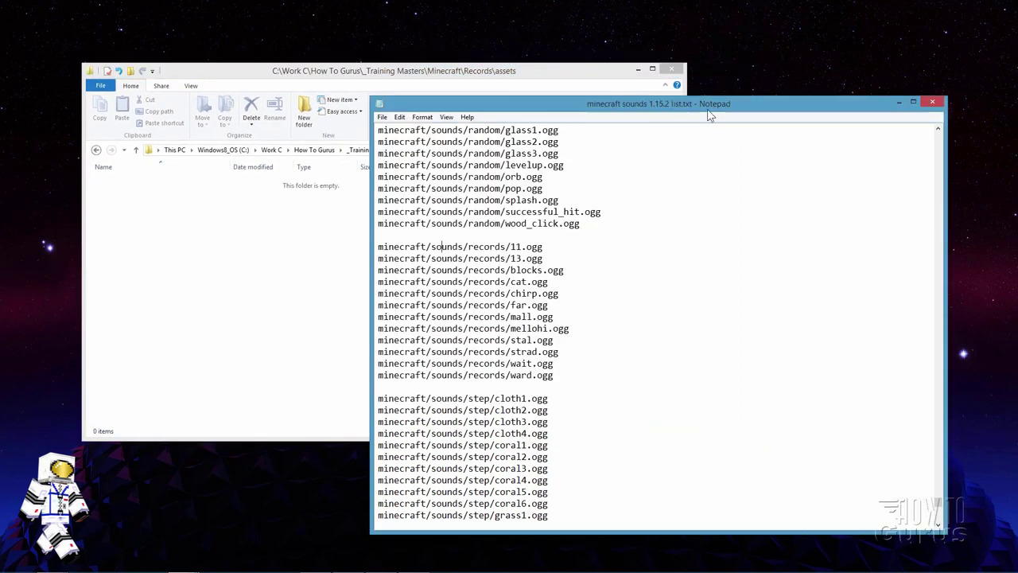
{"action": "left_click_drag", "start_coordinate": [547, 106], "coordinate": [871, 85]}
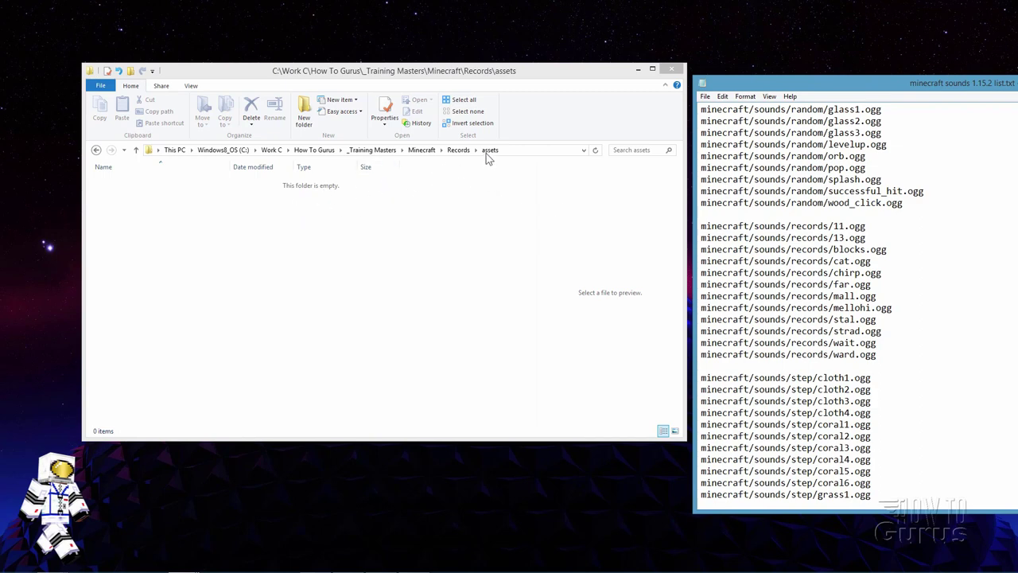
Step: Create a minecraft folder inside assets and open it
{"action": "left_click", "coordinate": [269, 218]}
{"action": "left_click", "coordinate": [303, 118]}
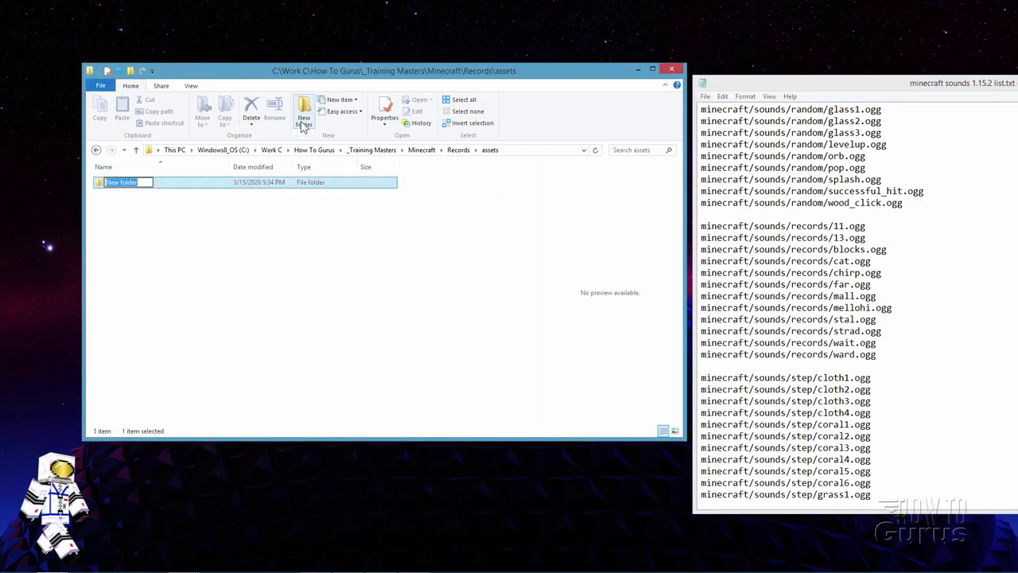
{"action": "type", "text": "minecraft"}
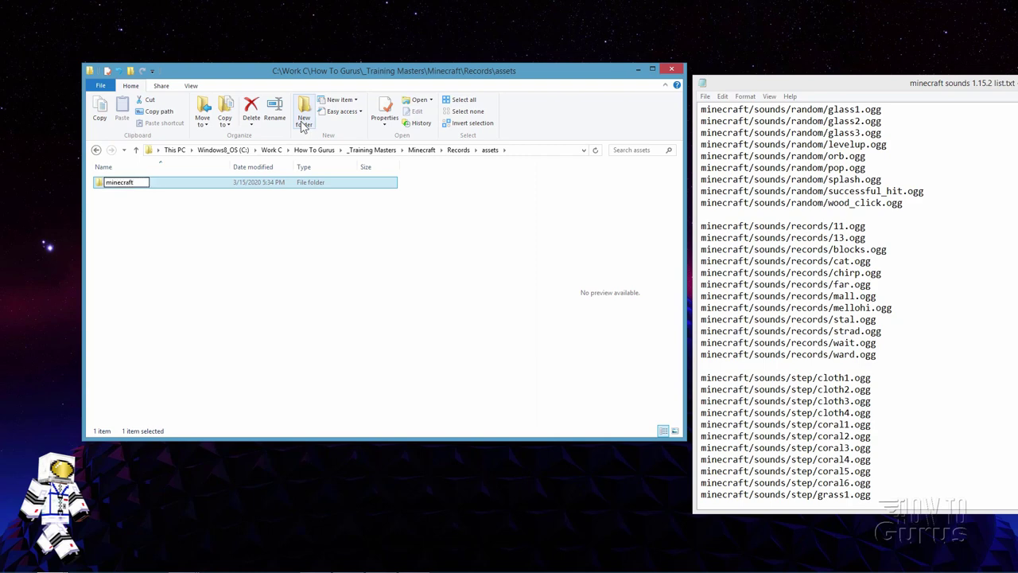
{"action": "key", "text": "Return"}
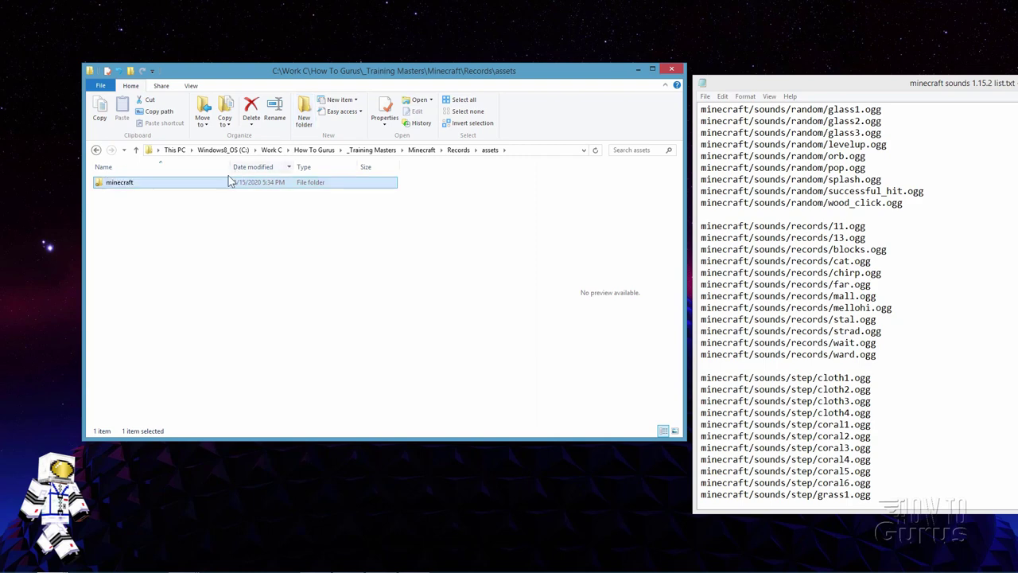
{"action": "double_click", "coordinate": [103, 186]}
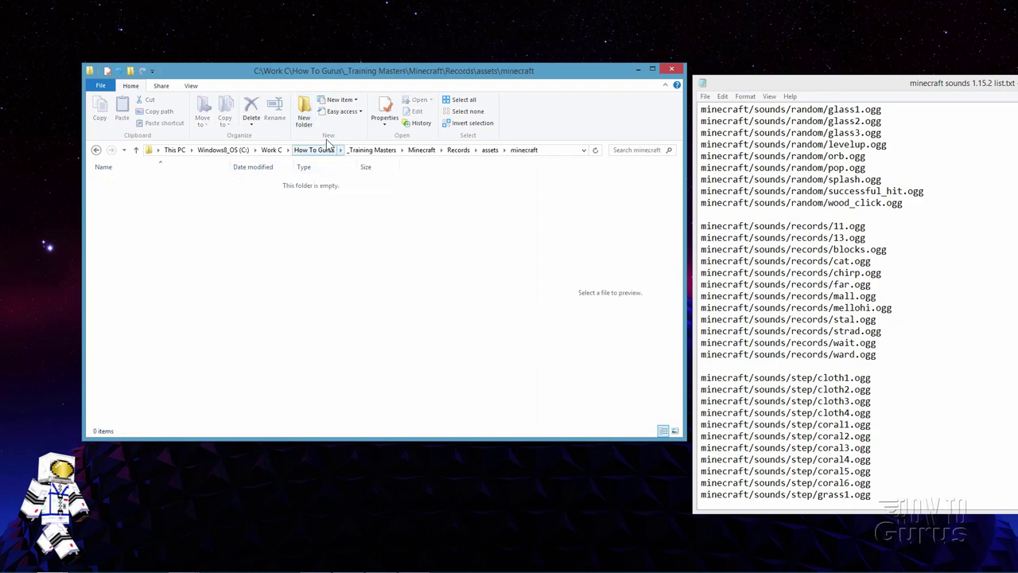
Step: Create and open the nested sounds and records folders inside minecraft
{"action": "left_click", "coordinate": [307, 127]}
{"action": "type", "text": "sounds"}
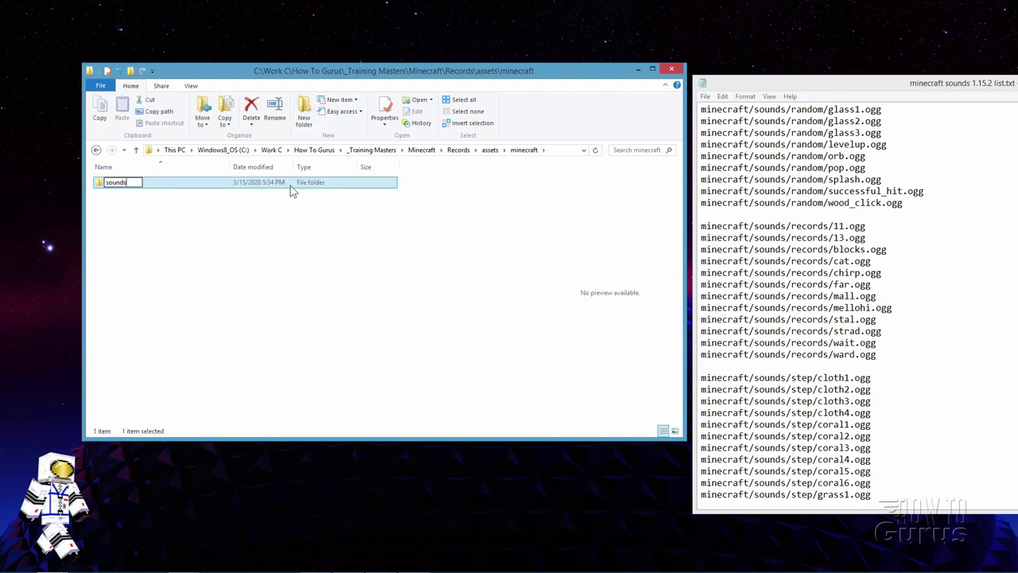
{"action": "key", "text": "Return"}
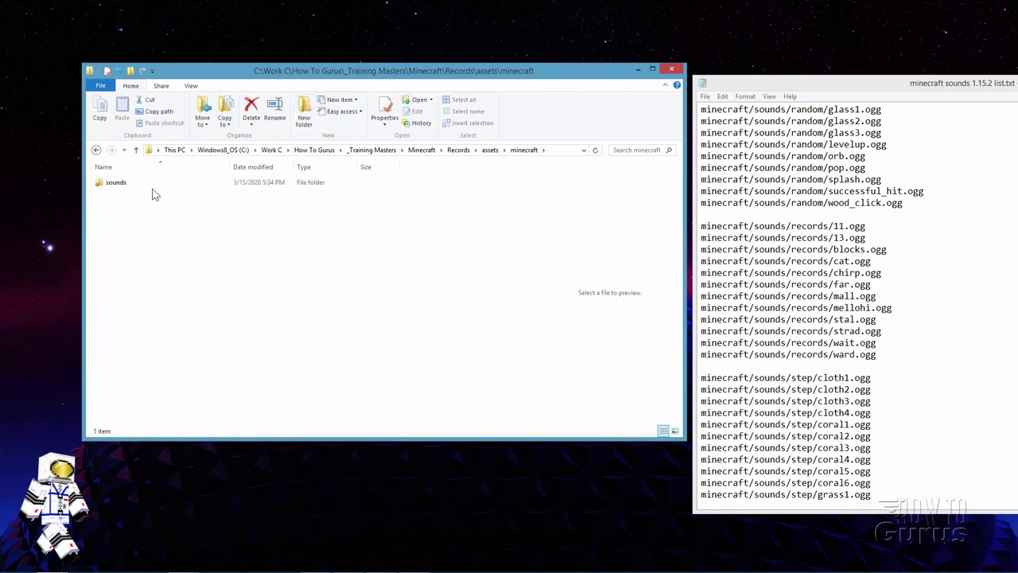
{"action": "double_click", "coordinate": [116, 183]}
{"action": "left_click", "coordinate": [303, 129]}
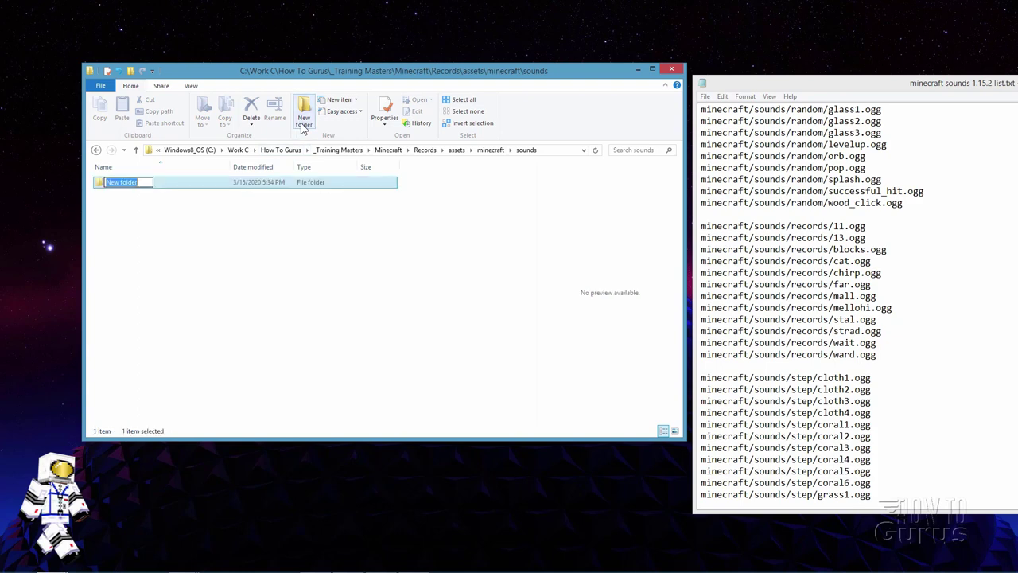
{"action": "type", "text": "records"}
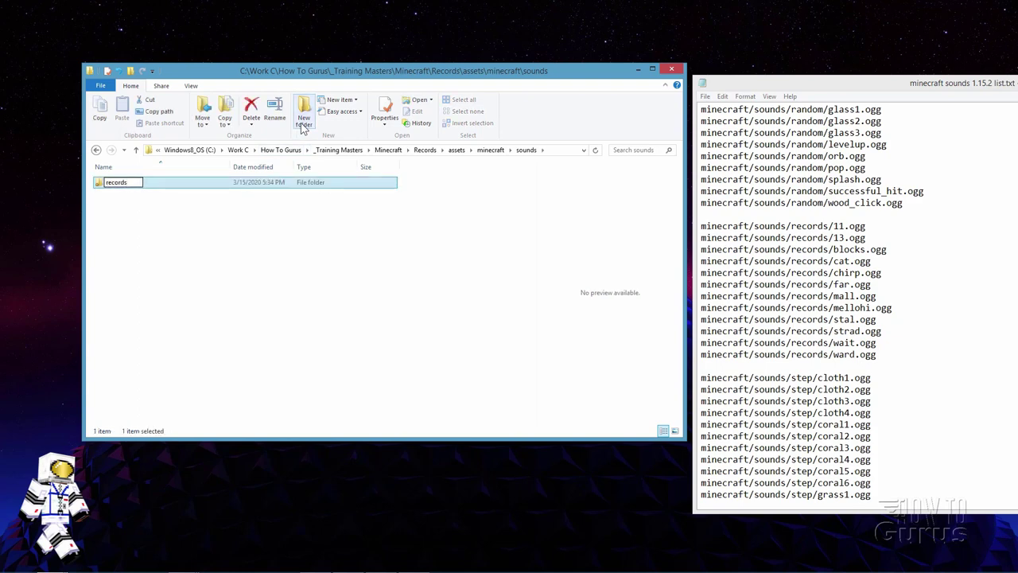
{"action": "key", "text": "Return"}
{"action": "double_click", "coordinate": [101, 185]}
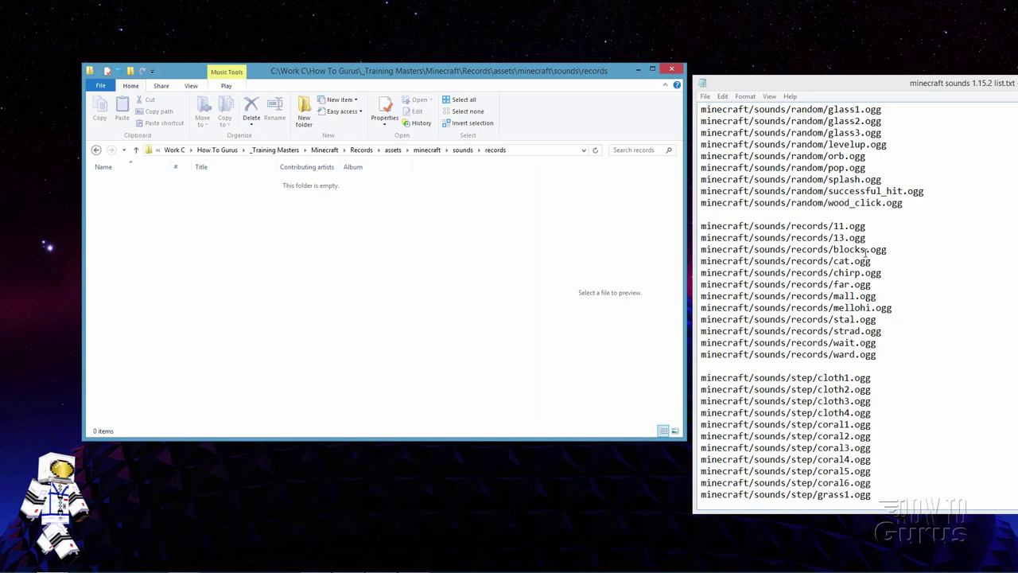
Step: Check the 11.ogg name in the sound list and go back up to the Records folder
{"action": "left_click_drag", "start_coordinate": [869, 226], "coordinate": [836, 228]}
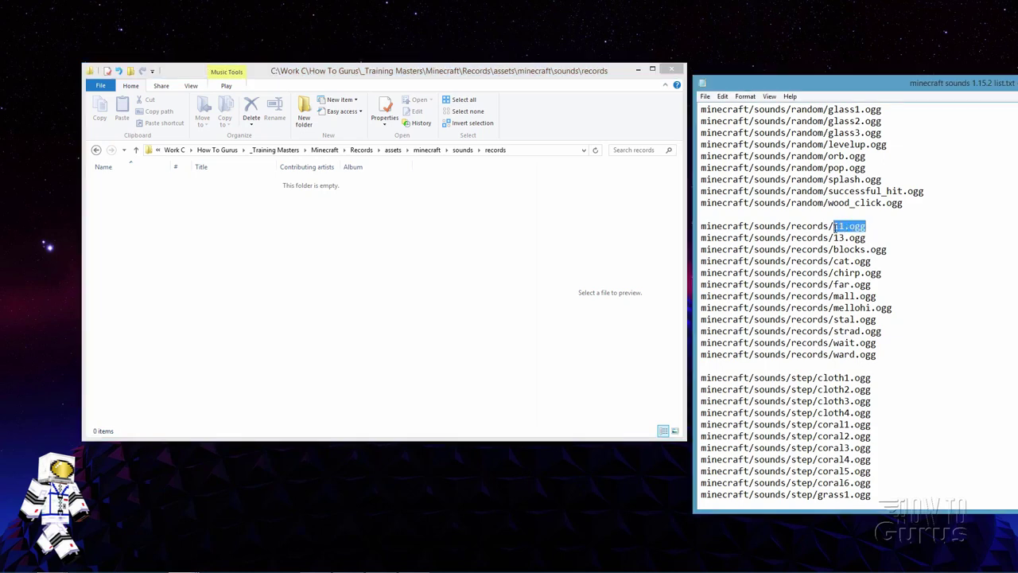
{"action": "left_click", "coordinate": [847, 228]}
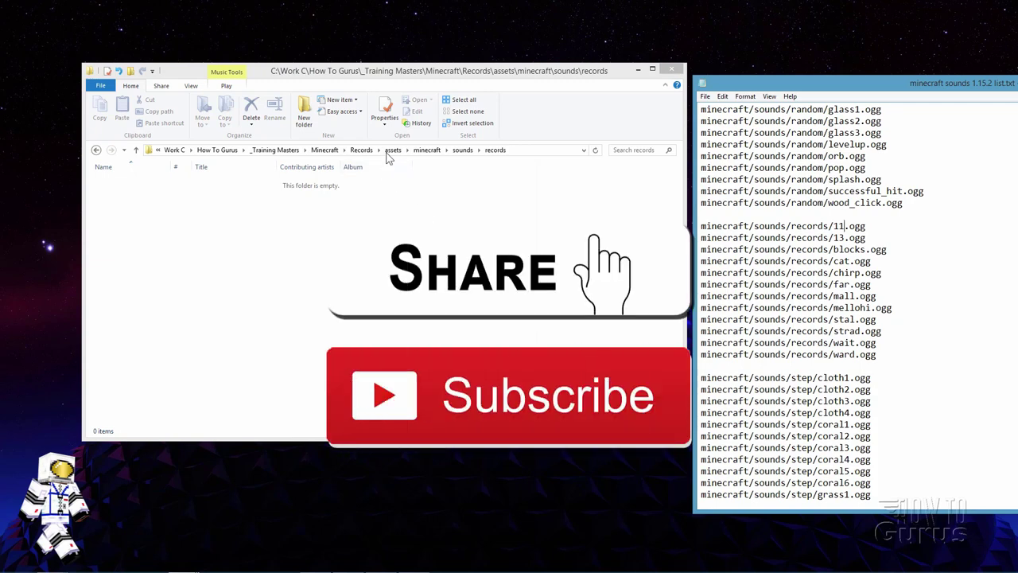
{"action": "left_click", "coordinate": [362, 150]}
Step: Open the music files folder, widen the Name column, and check the 13.ogg path in the notes
{"action": "double_click", "coordinate": [128, 196]}
{"action": "double_click", "coordinate": [170, 169]}
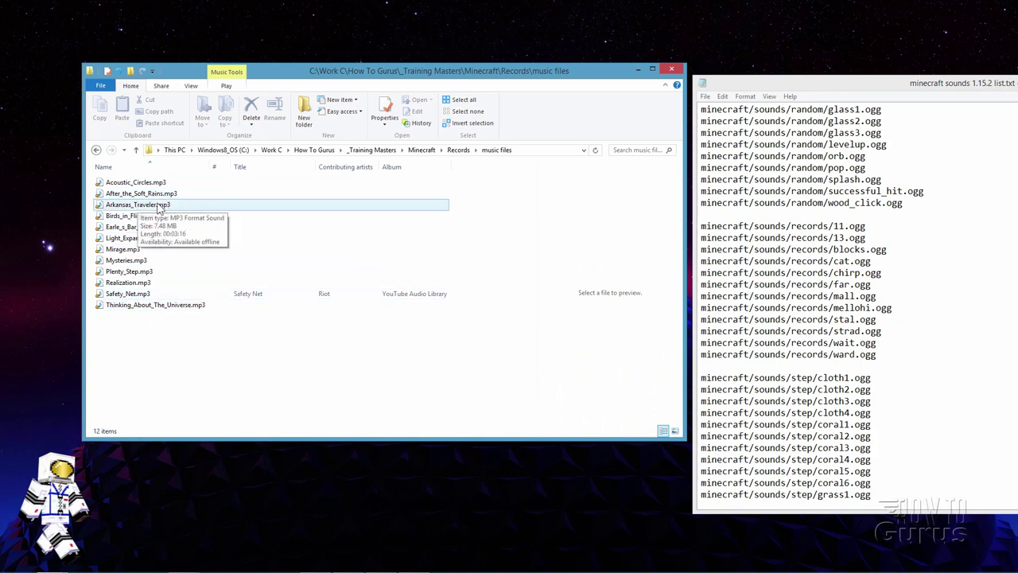
{"action": "left_click_drag", "start_coordinate": [866, 238], "coordinate": [703, 239]}
{"action": "left_click", "coordinate": [810, 237]}
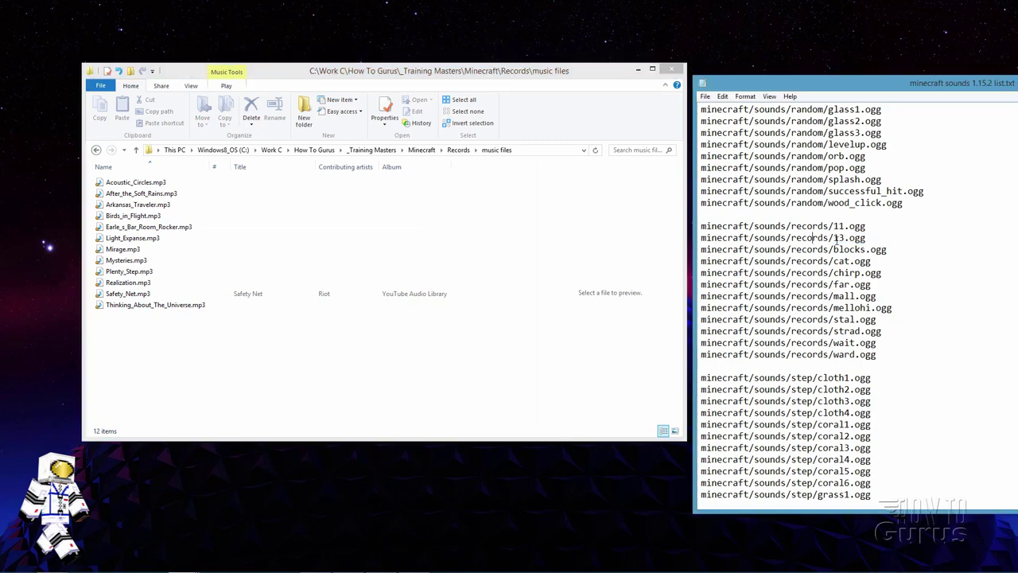
{"action": "left_click_drag", "start_coordinate": [867, 238], "coordinate": [847, 238]}
{"action": "left_click", "coordinate": [868, 238]}
Step: Play and then stop a preview of Arkansas_Traveler.mp3 in the preview pane
{"action": "left_click", "coordinate": [132, 206]}
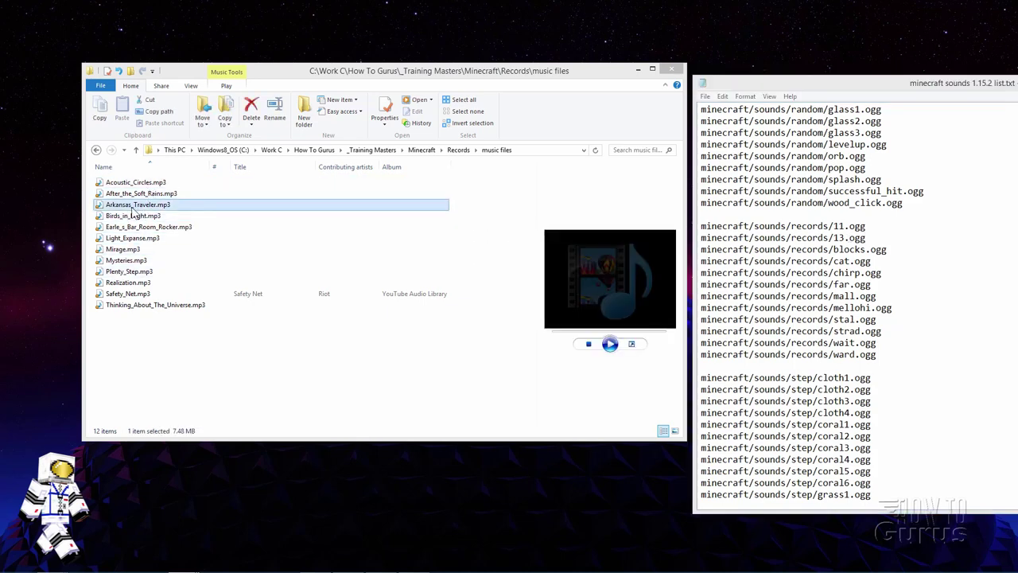
{"action": "left_click", "coordinate": [610, 344]}
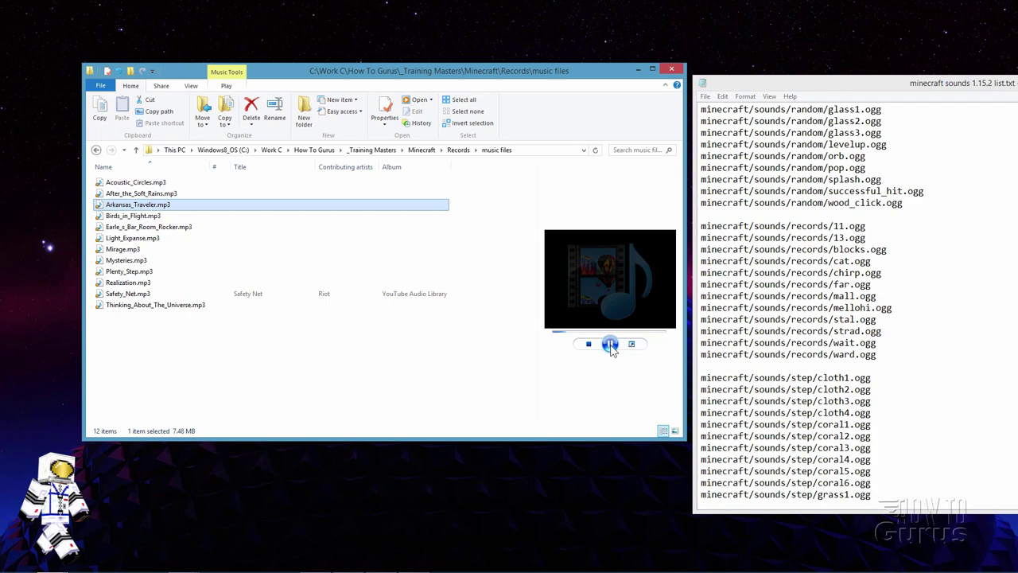
{"action": "left_click", "coordinate": [610, 344]}
{"action": "left_click_drag", "start_coordinate": [876, 242], "coordinate": [832, 241]}
{"action": "left_click", "coordinate": [871, 239]}
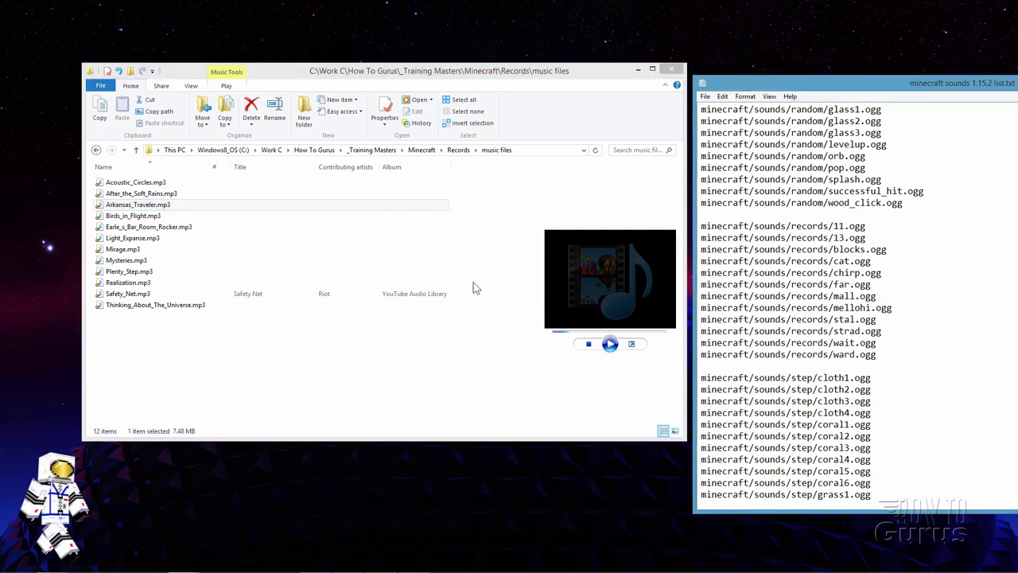
{"action": "left_click", "coordinate": [177, 208]}
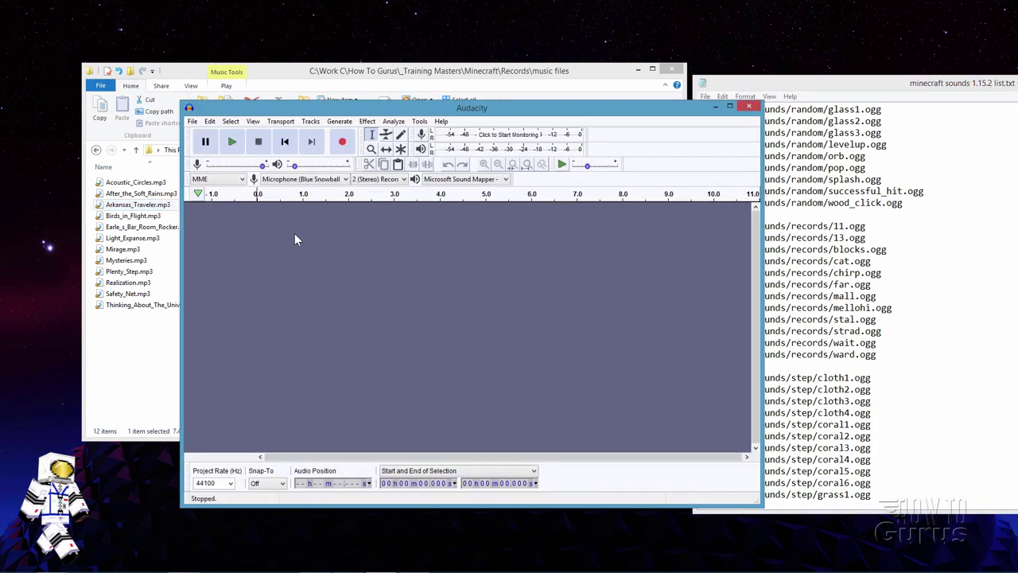
Step: Open Arkansas_Traveler.mp3 in Audacity
{"action": "left_click", "coordinate": [192, 121]}
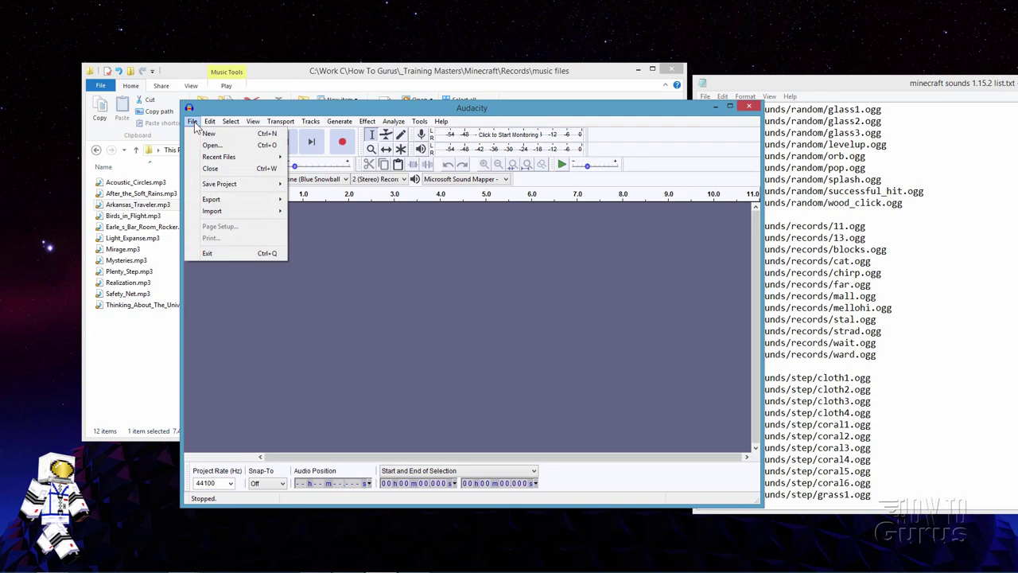
{"action": "left_click", "coordinate": [209, 144]}
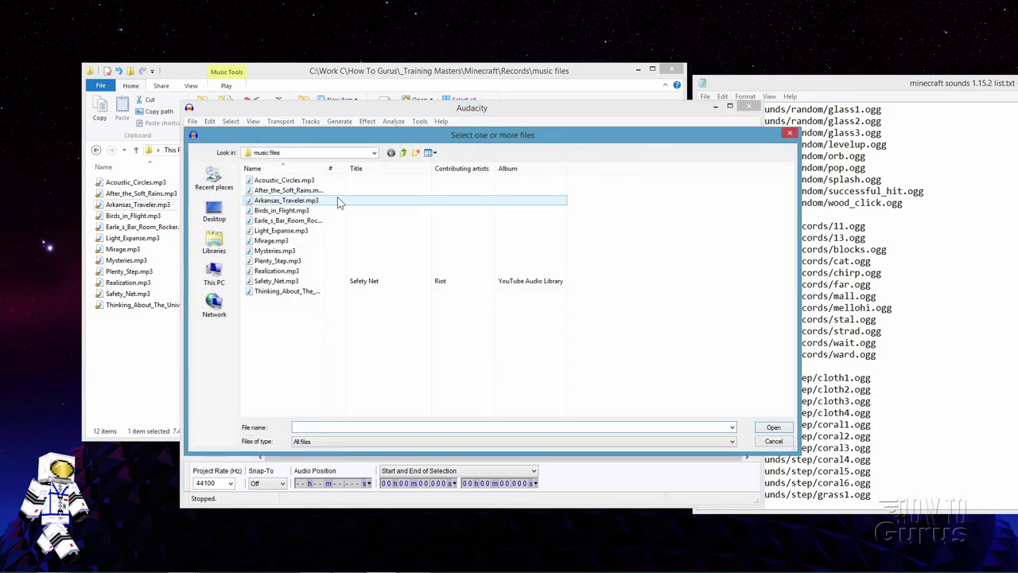
{"action": "left_click", "coordinate": [280, 202]}
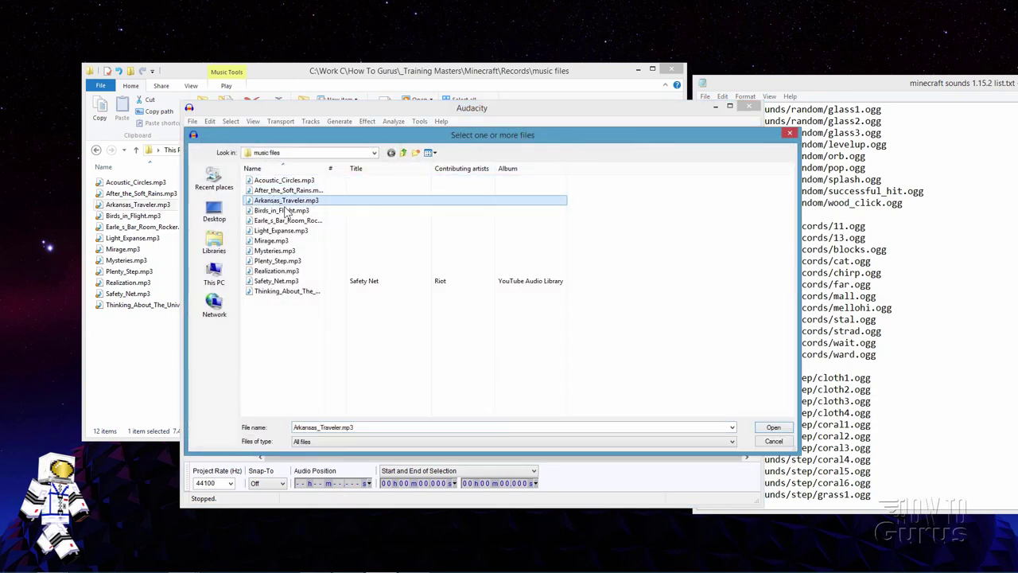
{"action": "left_click", "coordinate": [769, 429]}
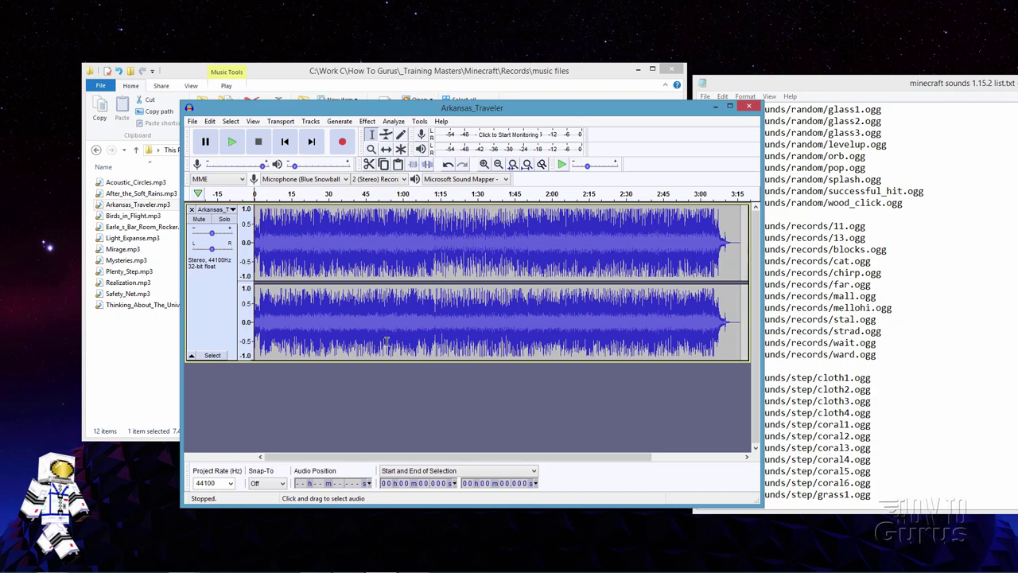
Step: Mix the stereo track down to mono with Tracks > Mix
{"action": "left_click", "coordinate": [311, 123]}
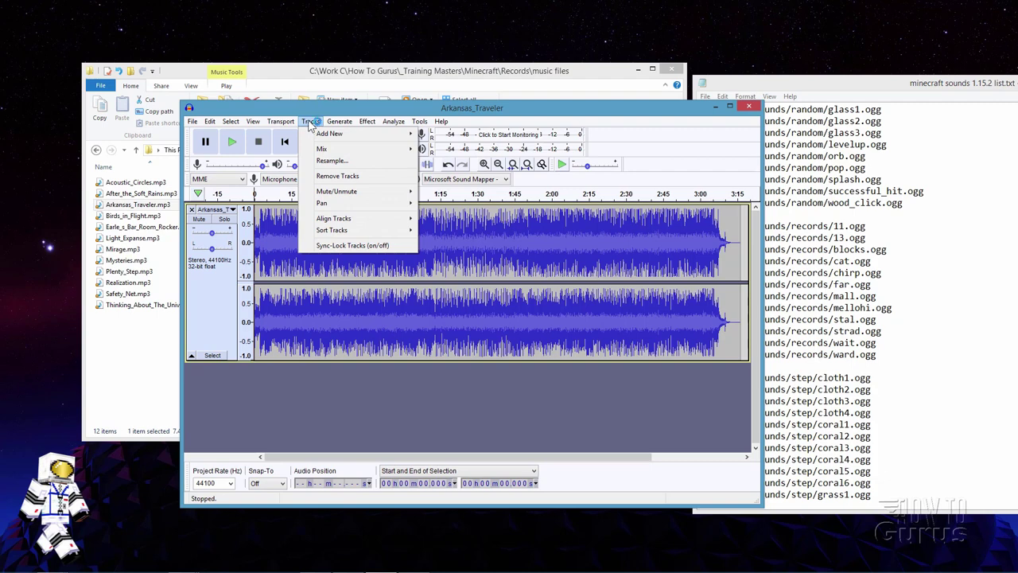
{"action": "mouse_move", "coordinate": [332, 152]}
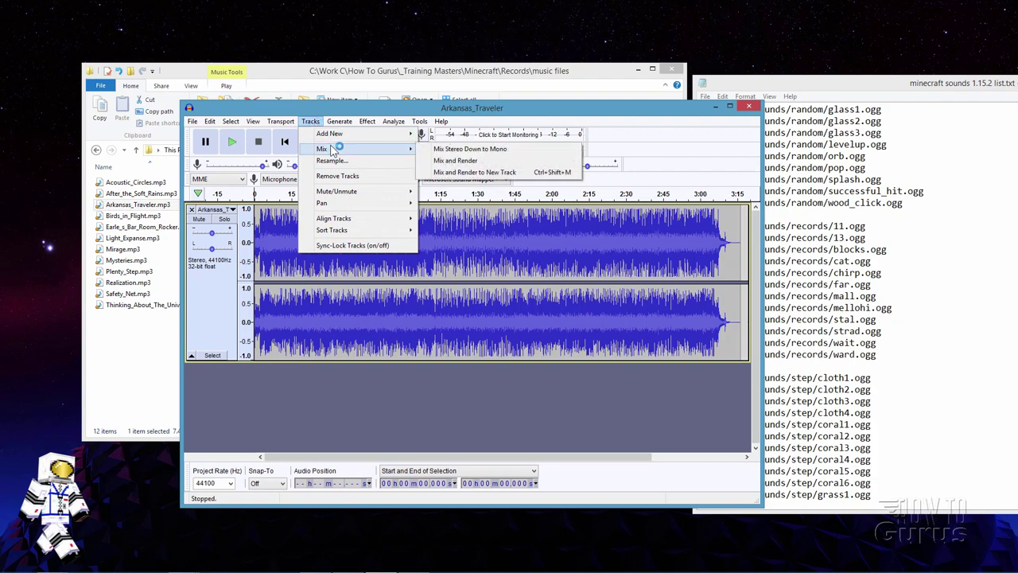
{"action": "left_click", "coordinate": [475, 150]}
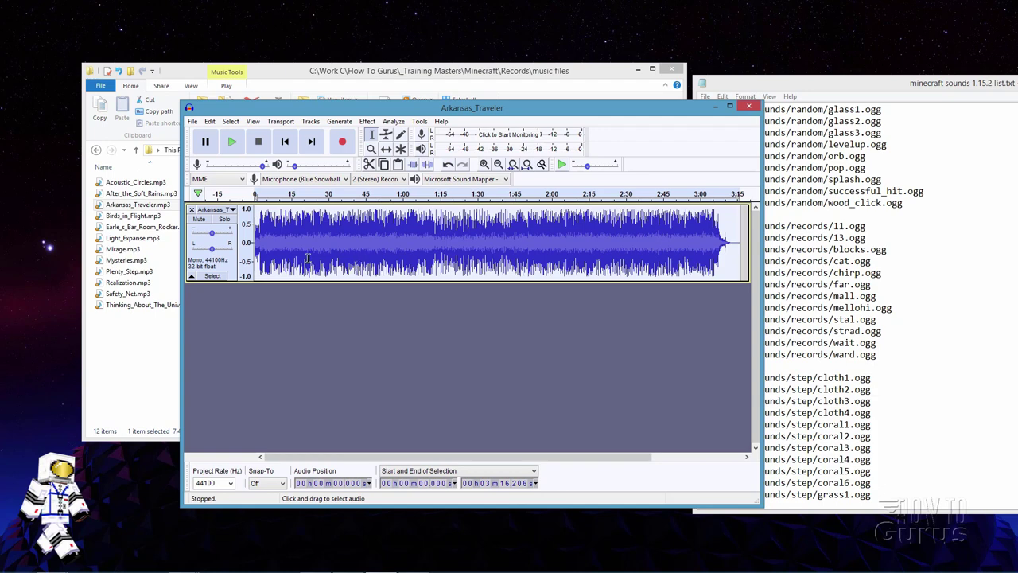
Step: Save Arkansas_Traveler.ogg into assets/minecraft/sounds/records and accept the metadata tags
{"action": "left_click", "coordinate": [193, 122]}
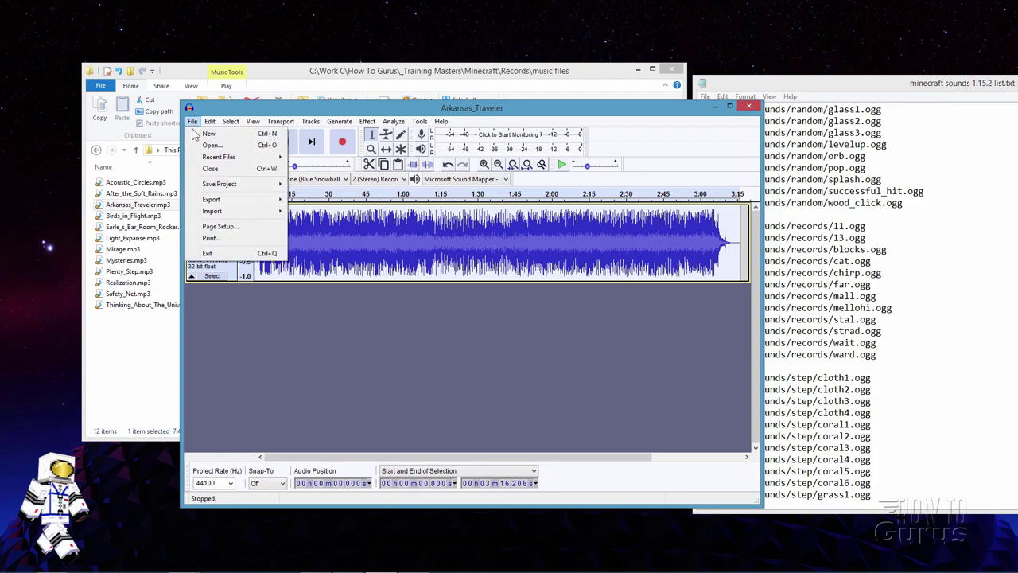
{"action": "mouse_move", "coordinate": [225, 201]}
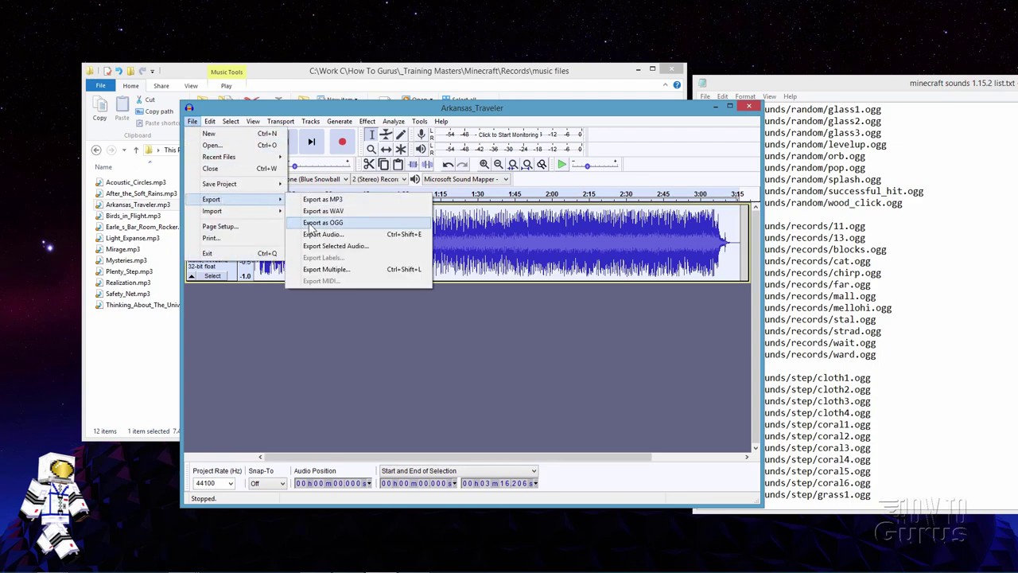
{"action": "left_click", "coordinate": [342, 222]}
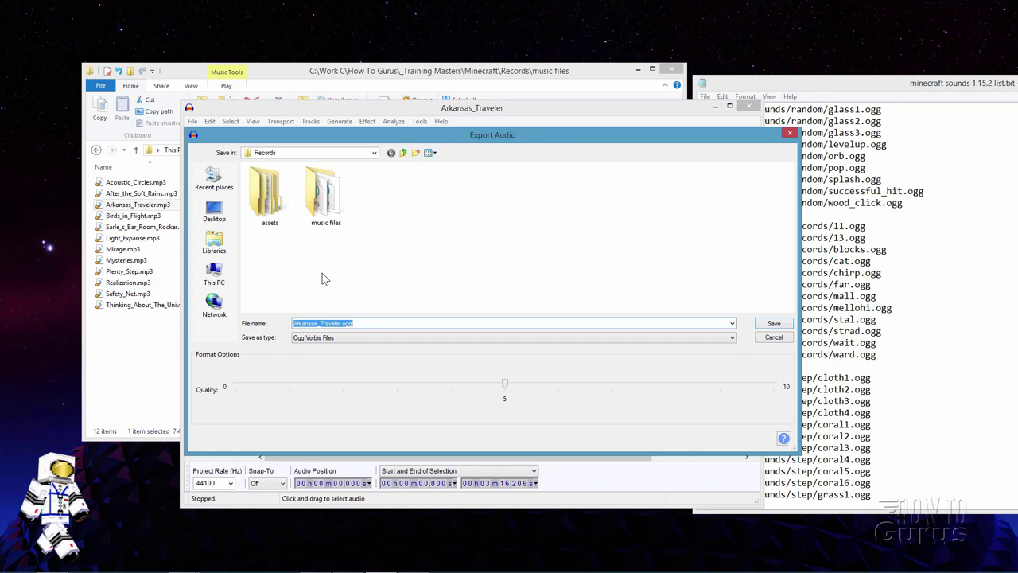
{"action": "double_click", "coordinate": [269, 200]}
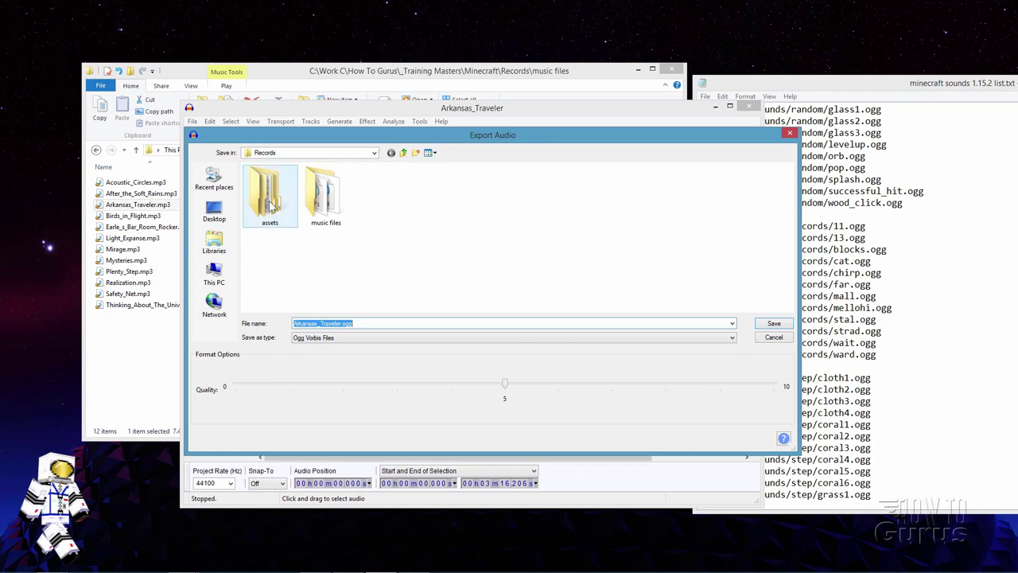
{"action": "double_click", "coordinate": [264, 181]}
{"action": "double_click", "coordinate": [264, 181]}
{"action": "double_click", "coordinate": [263, 181]}
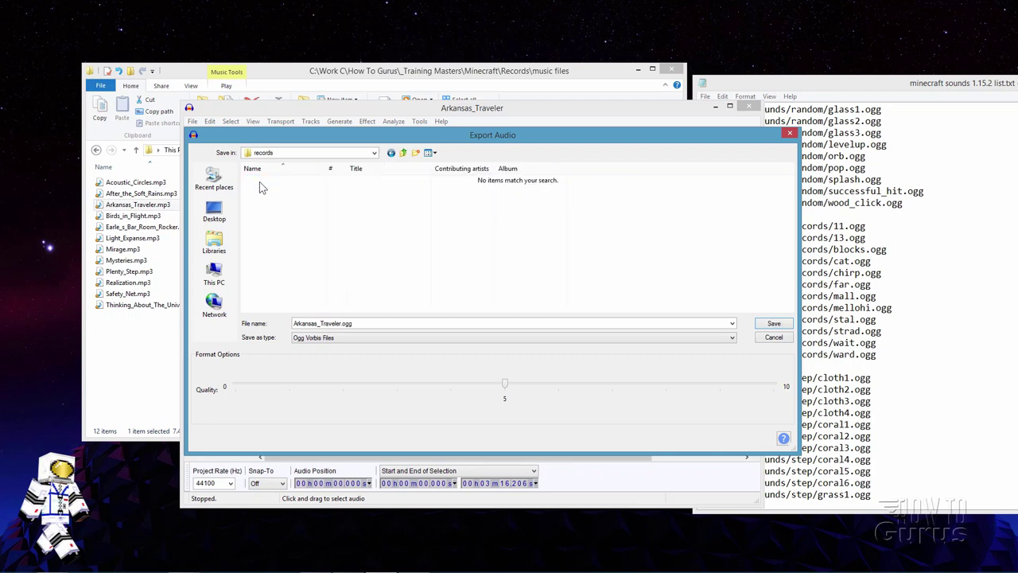
{"action": "left_click", "coordinate": [772, 324]}
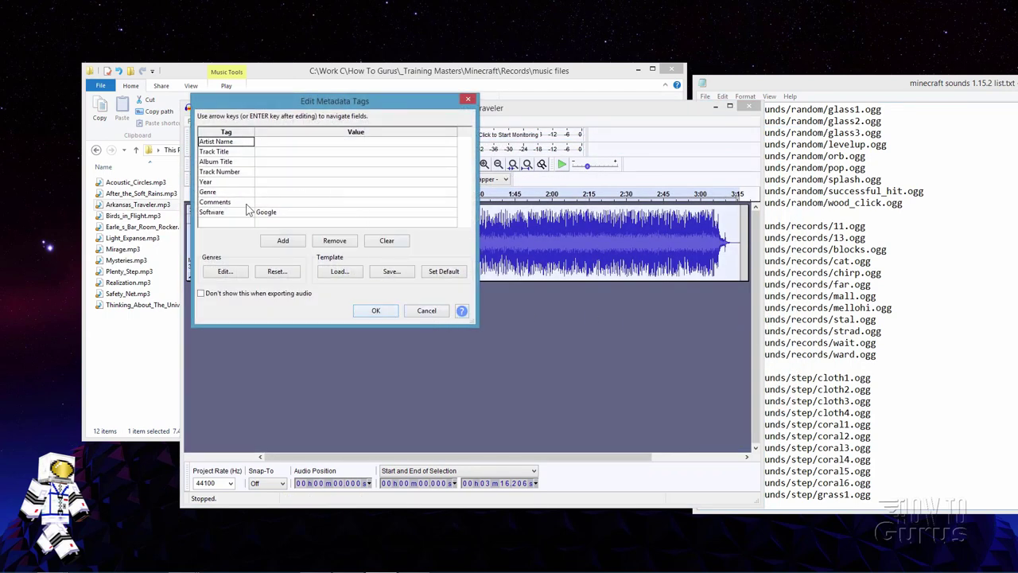
{"action": "left_click", "coordinate": [375, 310]}
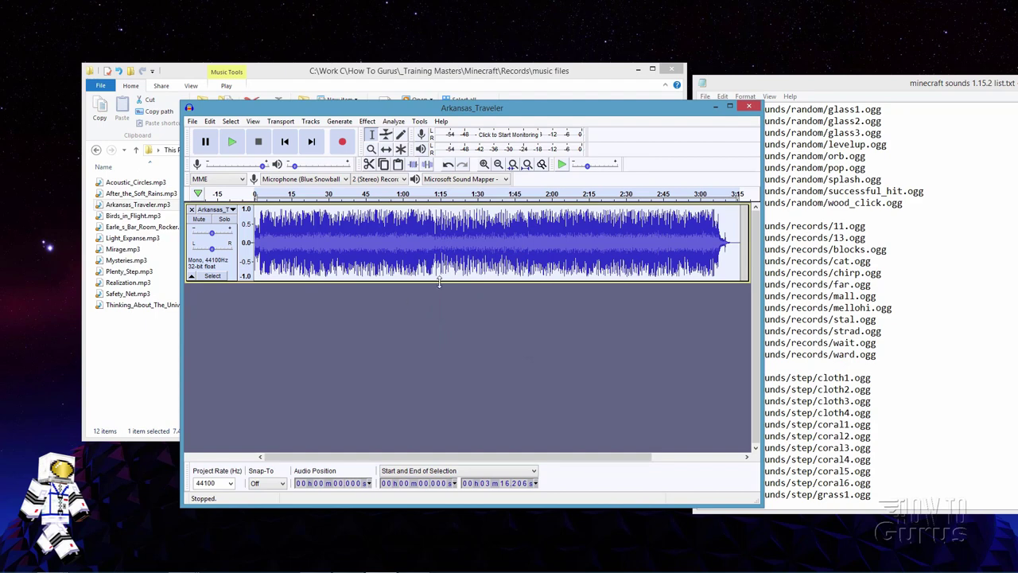
Step: Close Audacity without saving and open the assets/minecraft/sounds/records folder
{"action": "left_click", "coordinate": [749, 108]}
{"action": "left_click", "coordinate": [497, 304]}
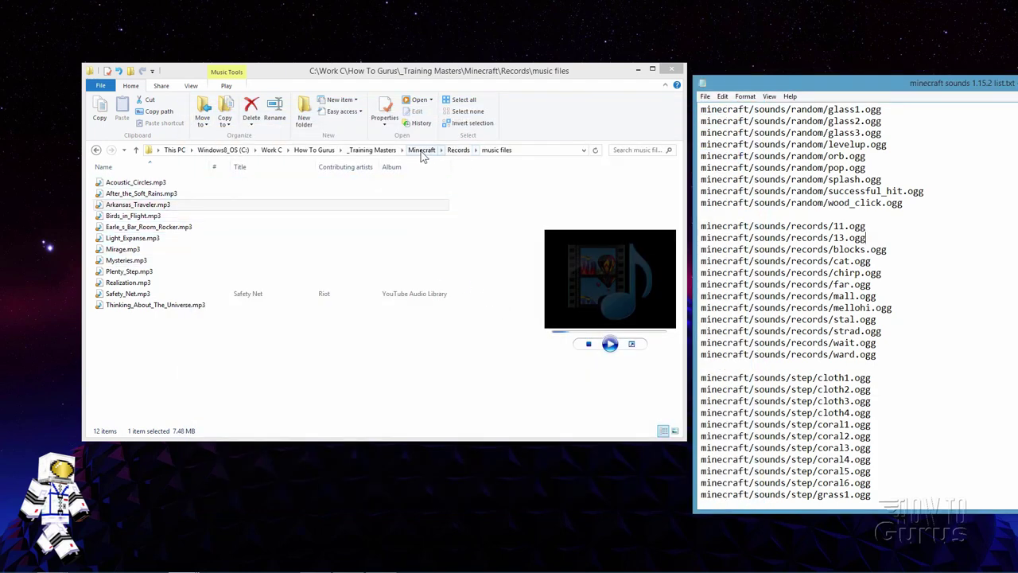
{"action": "left_click", "coordinate": [459, 149]}
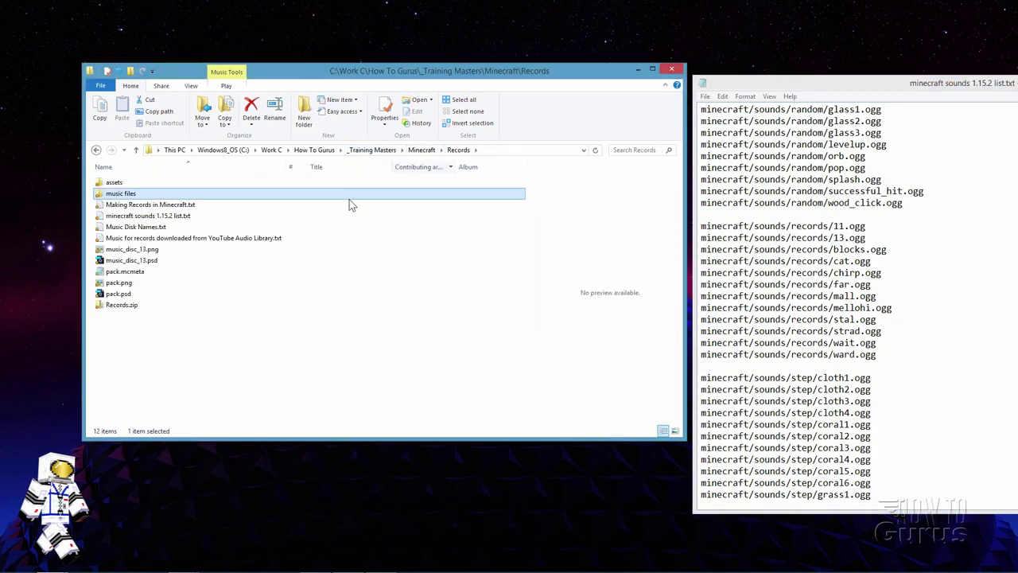
{"action": "left_click", "coordinate": [121, 183]}
{"action": "double_click", "coordinate": [119, 184]}
{"action": "double_click", "coordinate": [119, 184]}
{"action": "double_click", "coordinate": [119, 184]}
{"action": "double_click", "coordinate": [120, 185]}
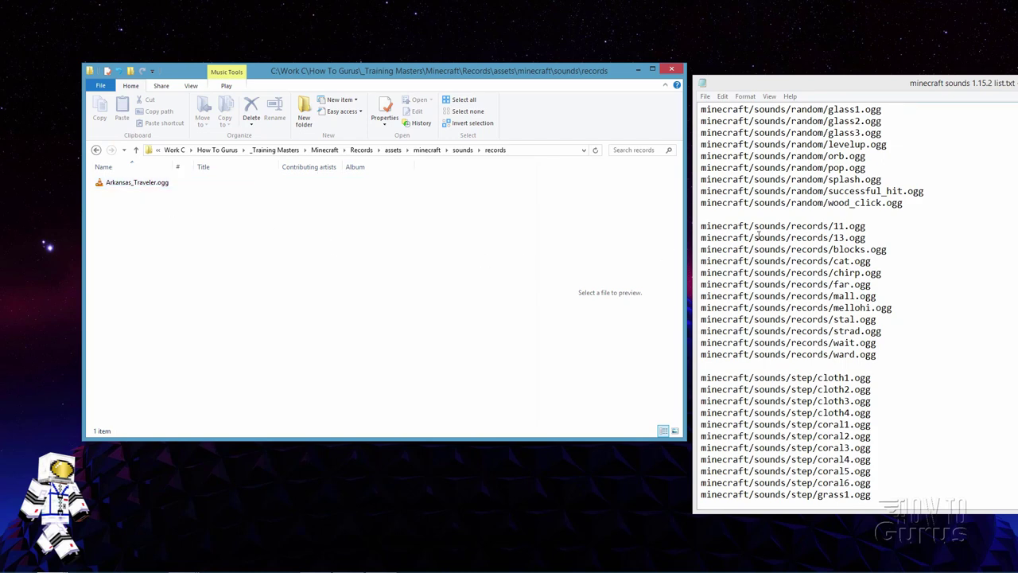
Step: Rename Arkansas_Traveler.ogg to 13.ogg
{"action": "left_click_drag", "start_coordinate": [834, 237], "coordinate": [846, 238]}
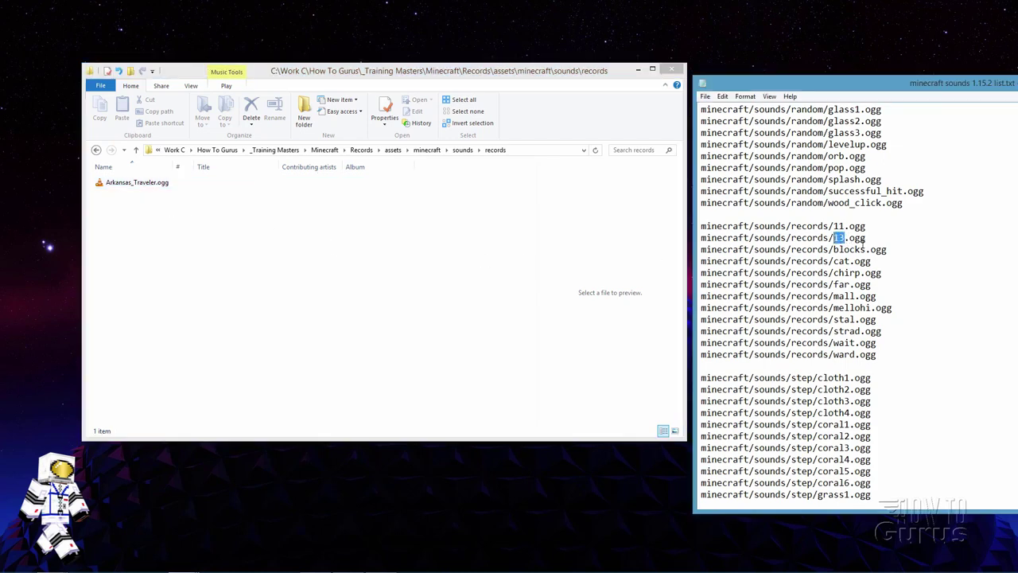
{"action": "left_click", "coordinate": [150, 185]}
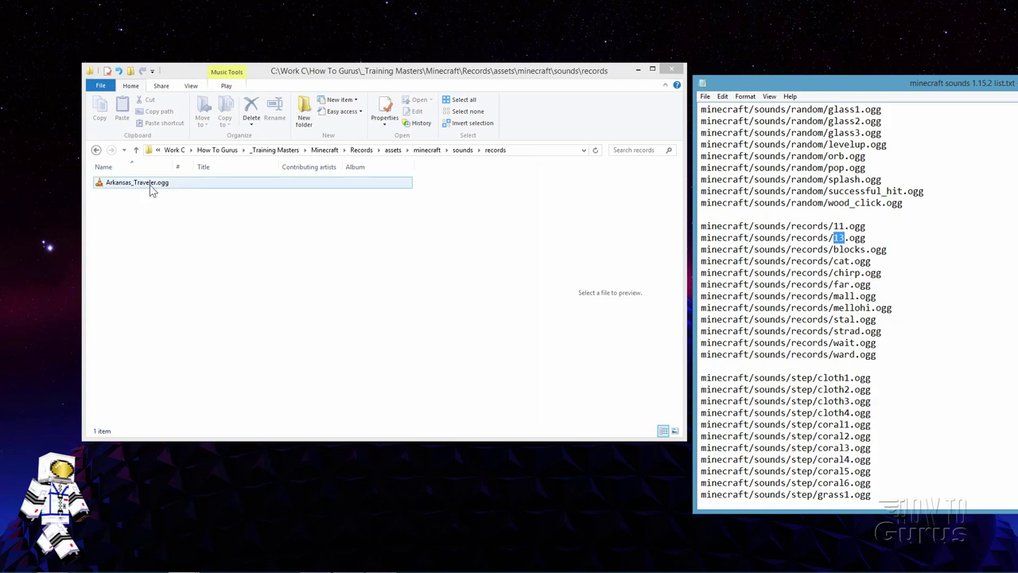
{"action": "right_click", "coordinate": [150, 187]}
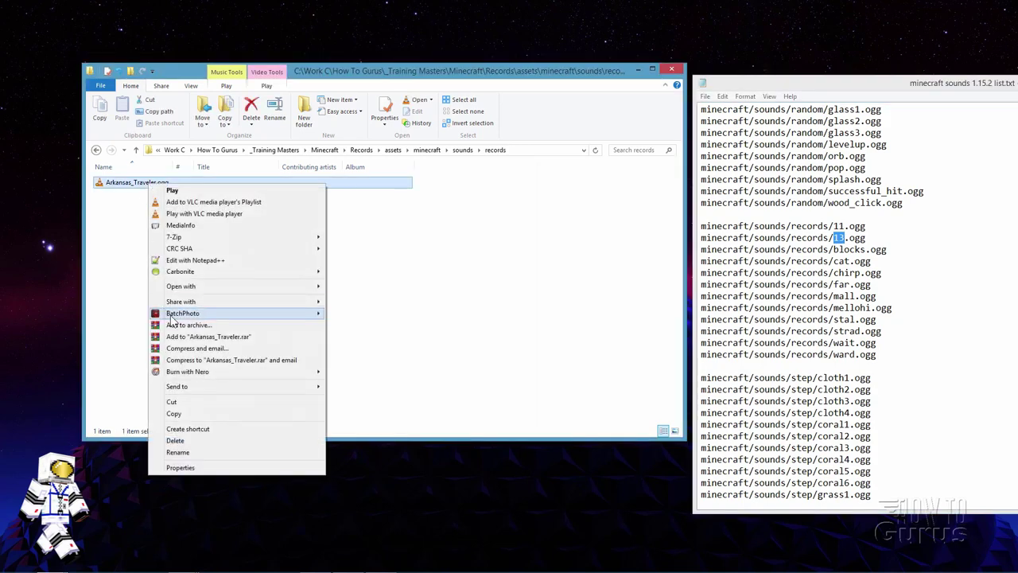
{"action": "left_click", "coordinate": [180, 451]}
{"action": "type", "text": "13"}
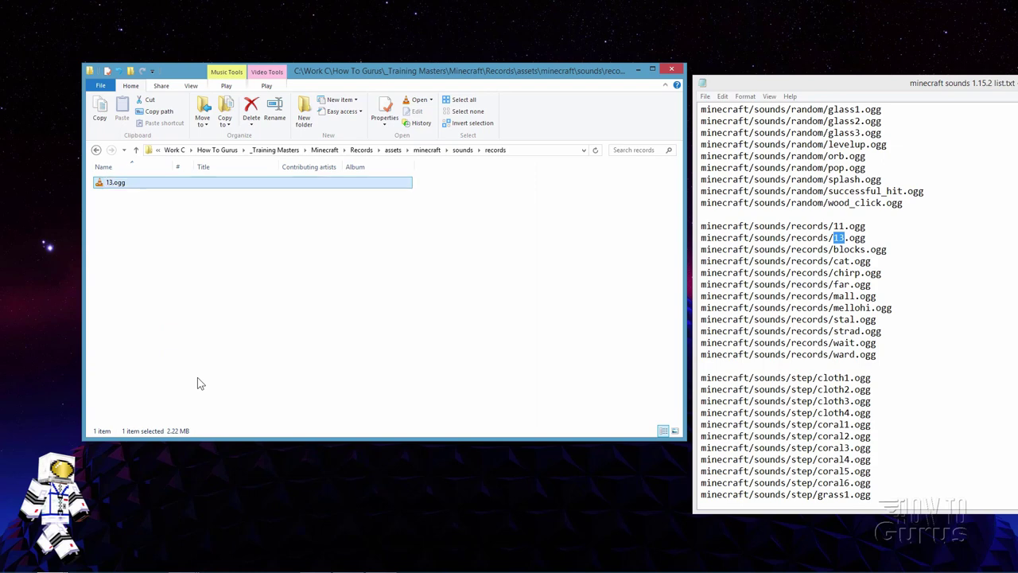
{"action": "left_click", "coordinate": [162, 250]}
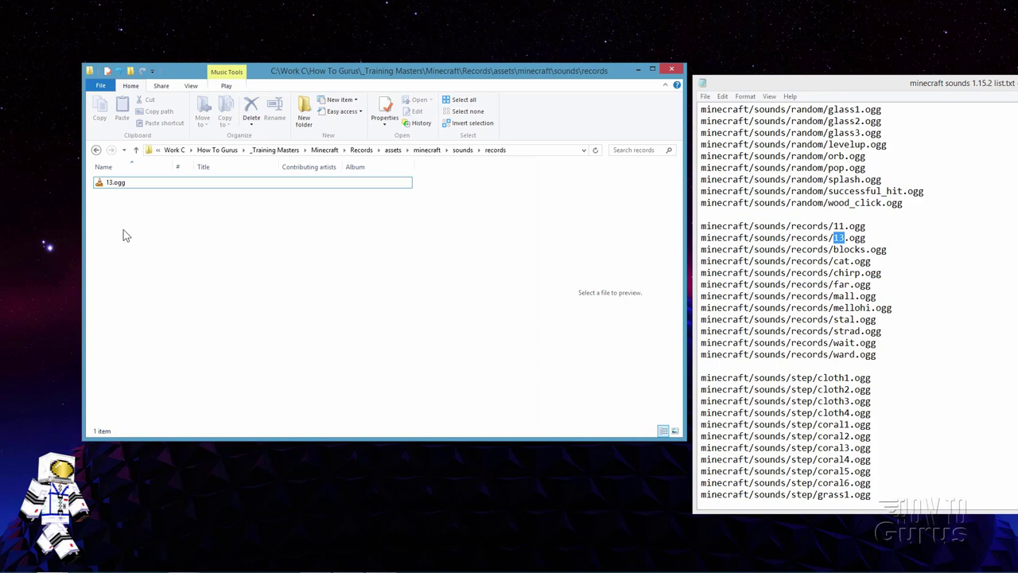
Step: Back in Records, select assets, pack.mcmeta and pack.png together, then clear the selection
{"action": "left_click", "coordinate": [361, 150]}
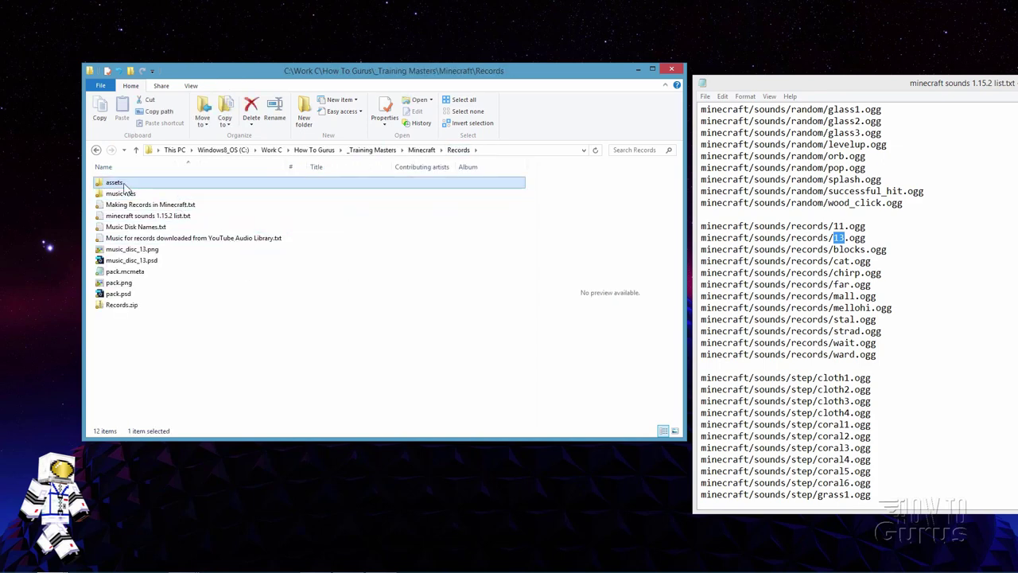
{"action": "left_click", "coordinate": [125, 183]}
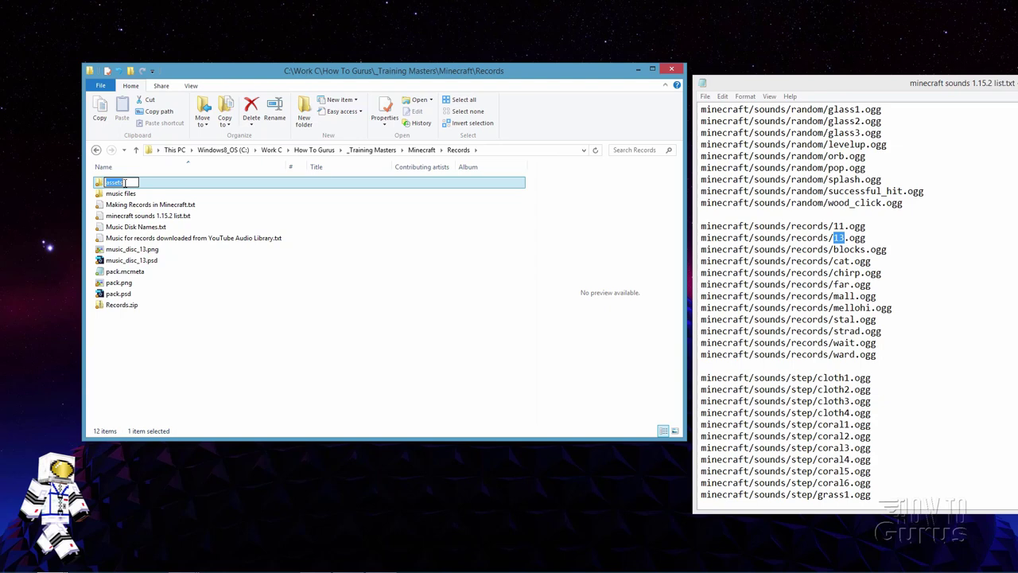
{"action": "left_click", "coordinate": [137, 274]}
{"action": "left_click", "coordinate": [131, 285]}
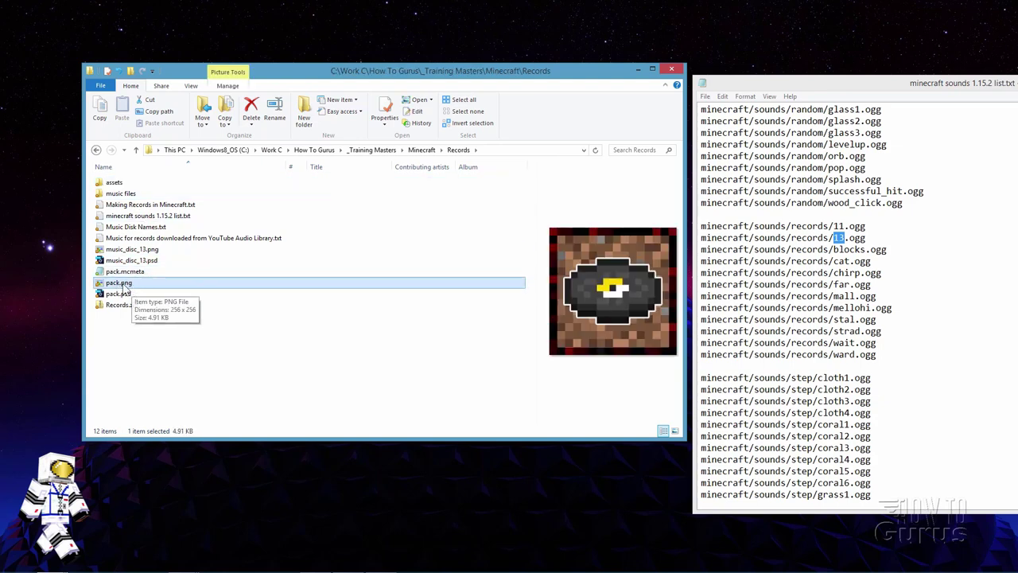
{"action": "left_click", "coordinate": [135, 273], "text": "ctrl"}
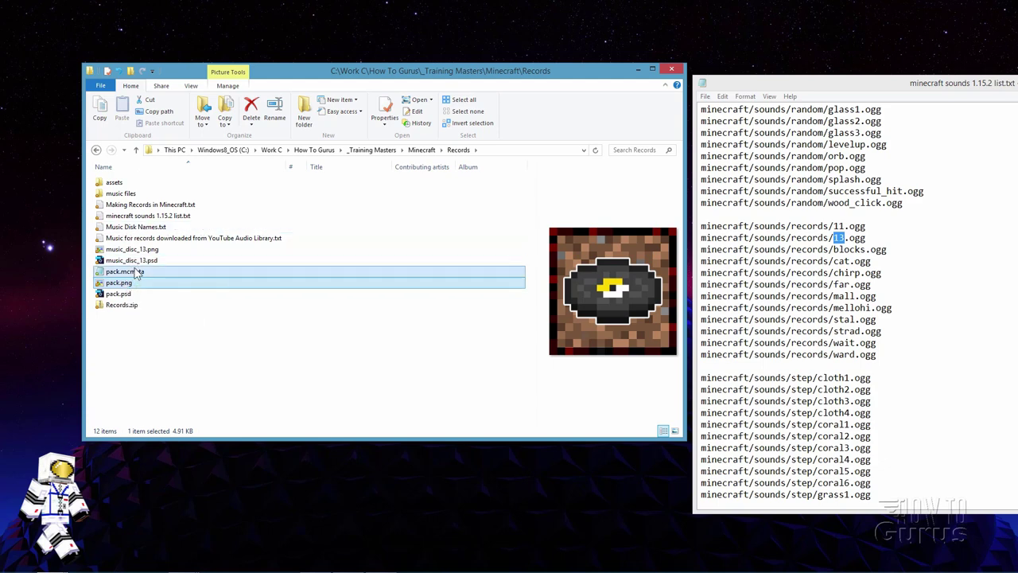
{"action": "left_click", "coordinate": [115, 183], "text": "ctrl"}
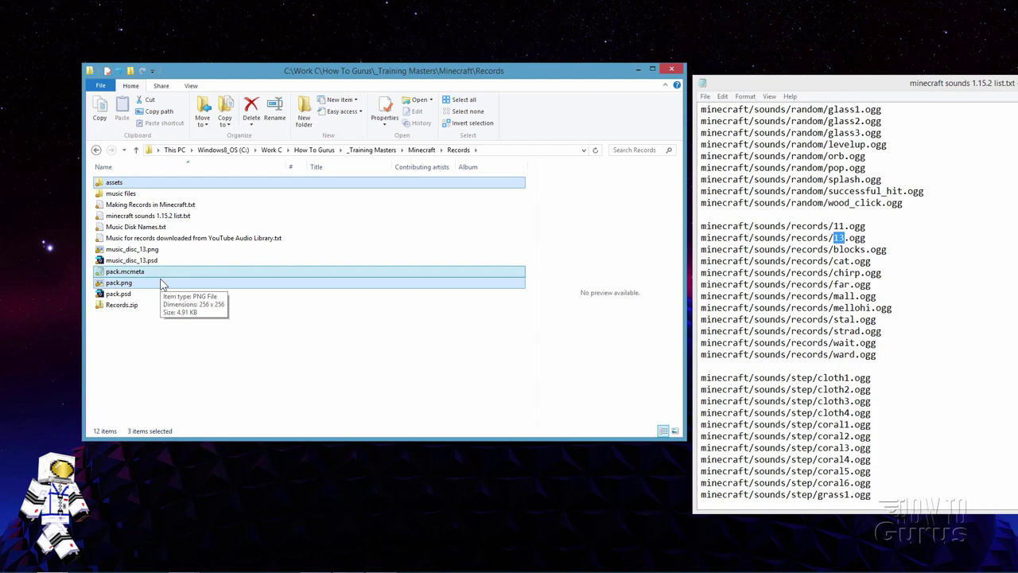
{"action": "left_click", "coordinate": [357, 338]}
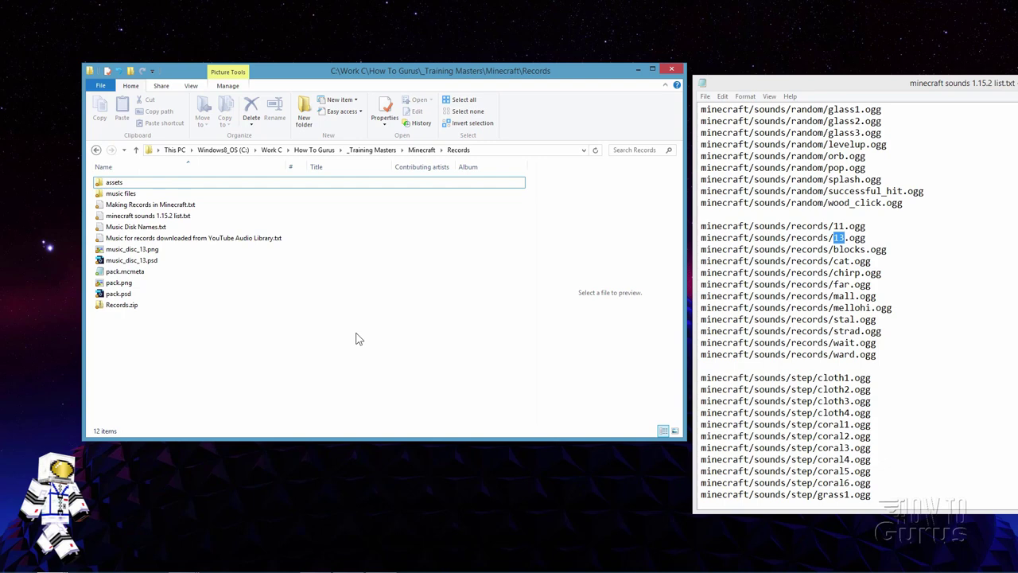
Step: Inside assets/minecraft, add a new folder named lang beside sounds and open it
{"action": "double_click", "coordinate": [106, 182]}
{"action": "double_click", "coordinate": [102, 183]}
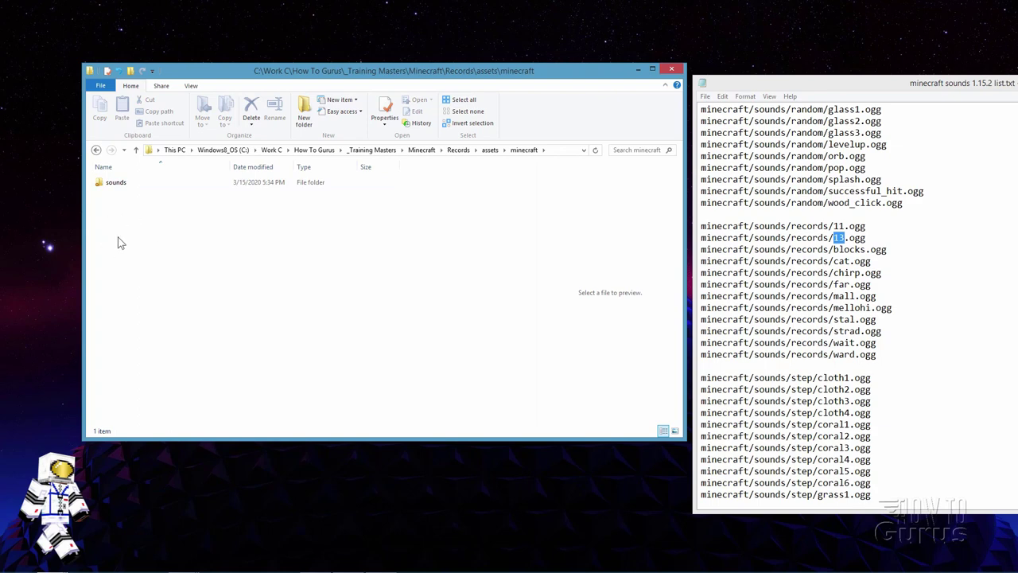
{"action": "left_click", "coordinate": [305, 128]}
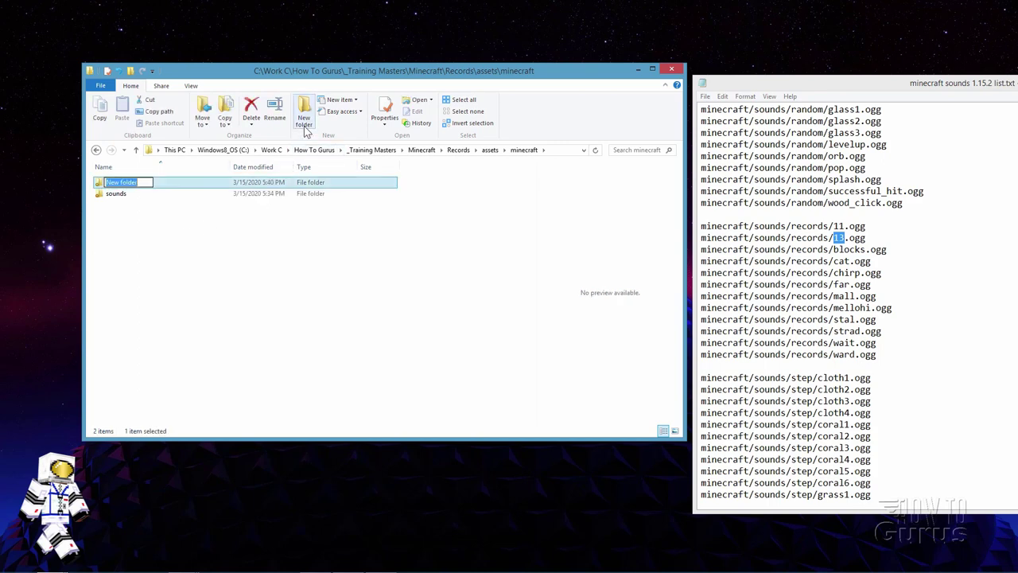
{"action": "type", "text": "lang"}
{"action": "key", "text": "Return"}
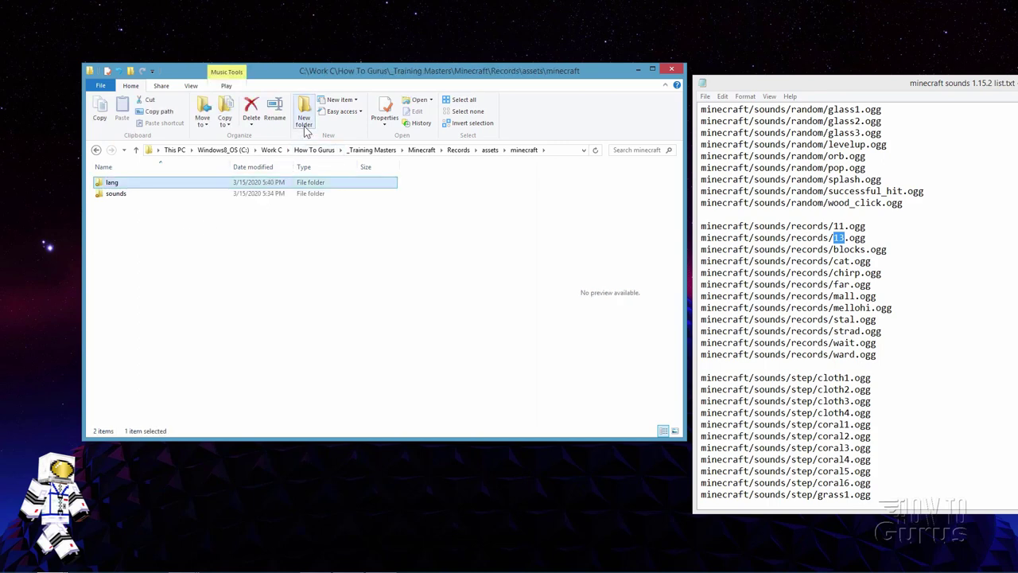
{"action": "double_click", "coordinate": [103, 188]}
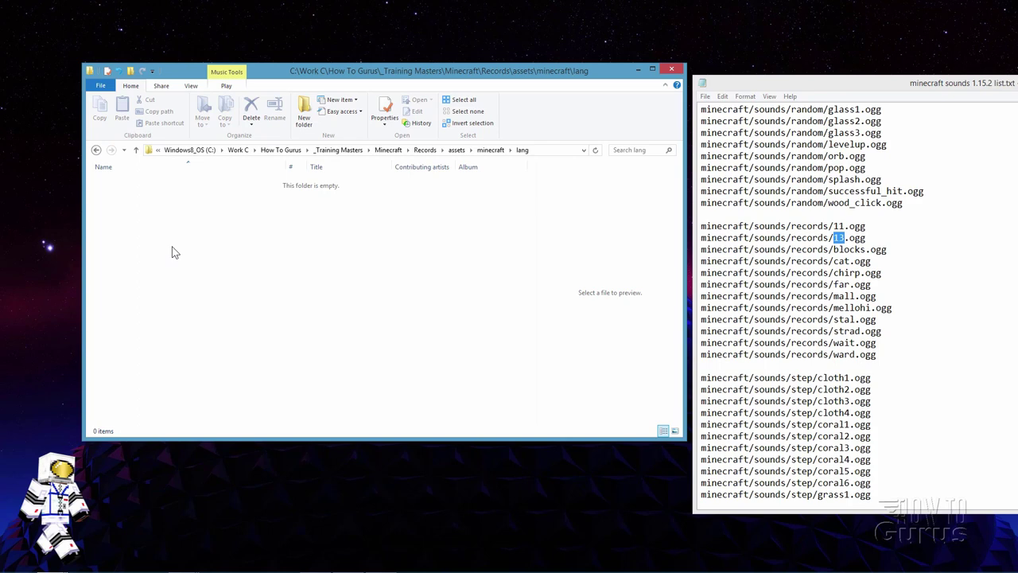
Step: In a second Explorer window, go from the roaming AppData folder into .minecraft\versions
{"action": "key", "text": "super+e"}
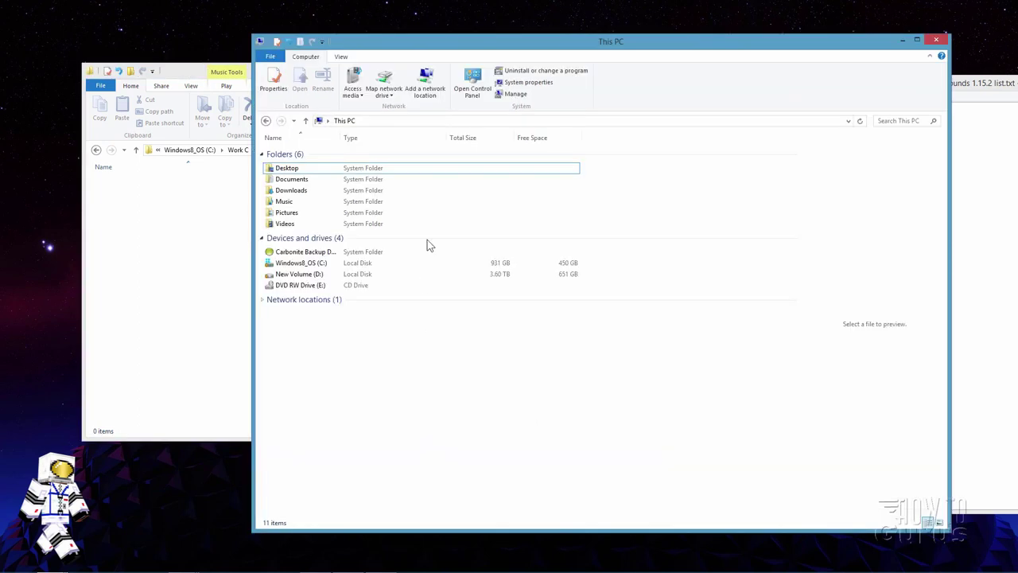
{"action": "left_click", "coordinate": [380, 125]}
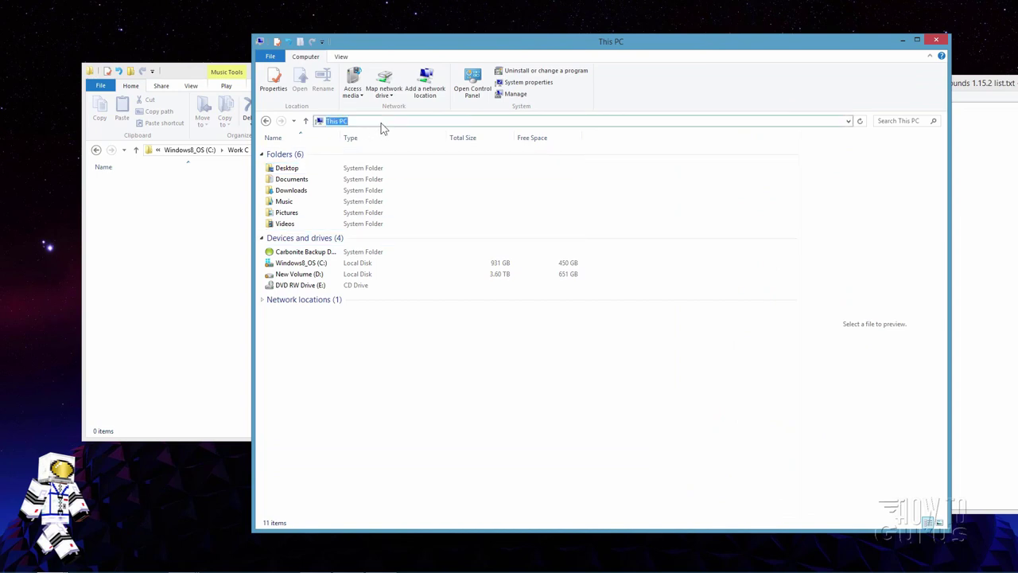
{"action": "type", "text": "%appdata%"}
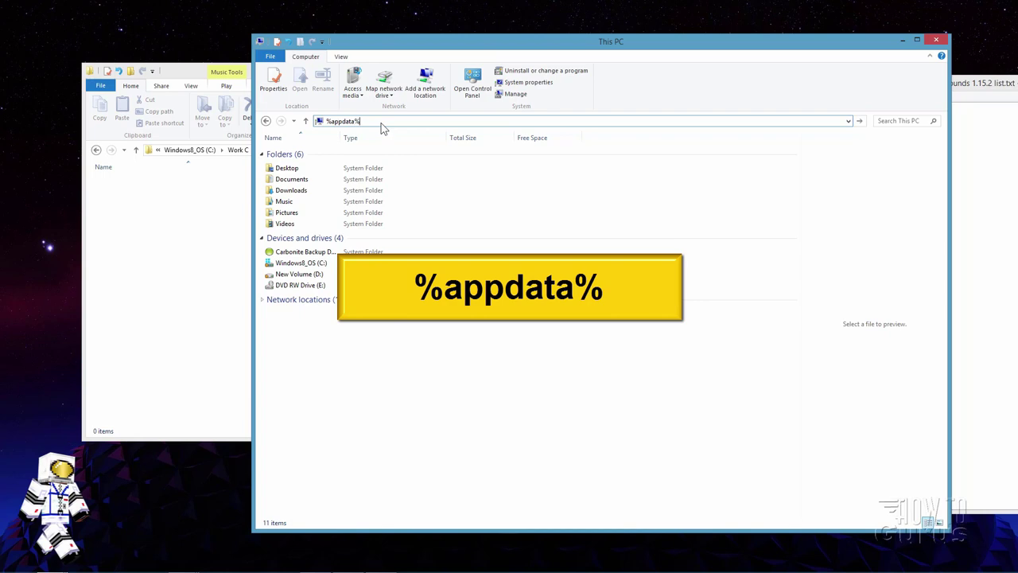
{"action": "key", "text": "Return"}
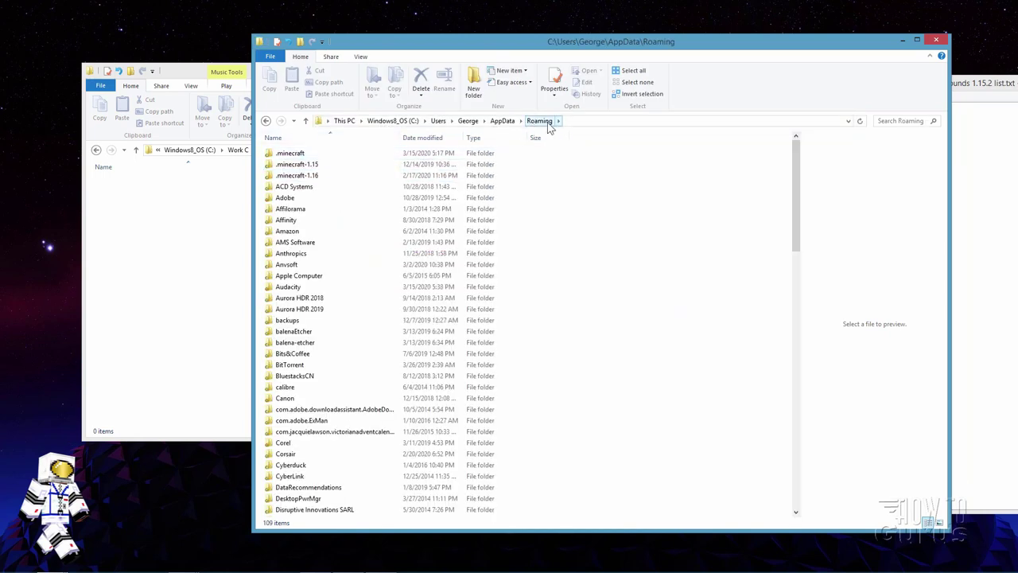
{"action": "left_click", "coordinate": [302, 156]}
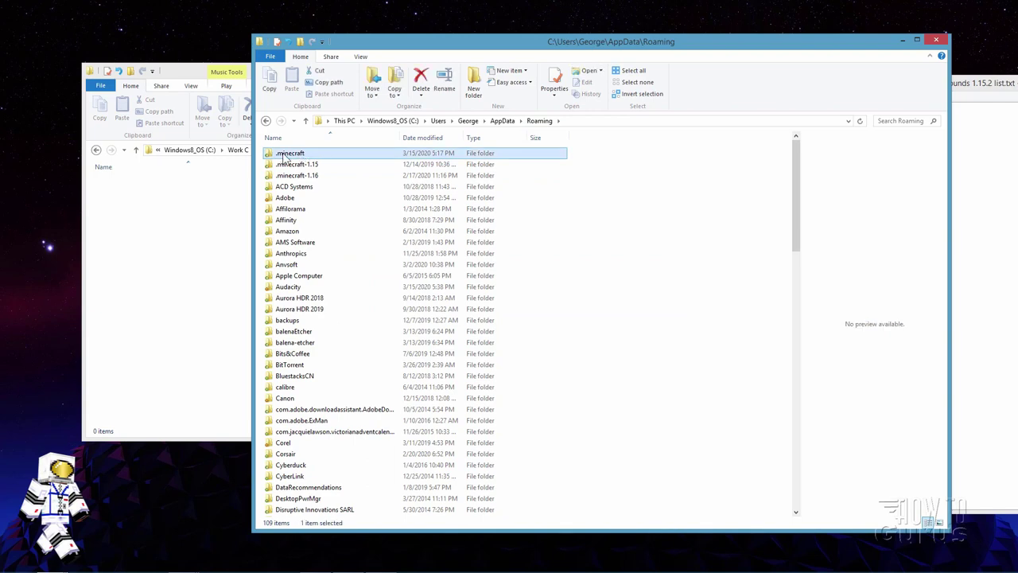
{"action": "double_click", "coordinate": [285, 155]}
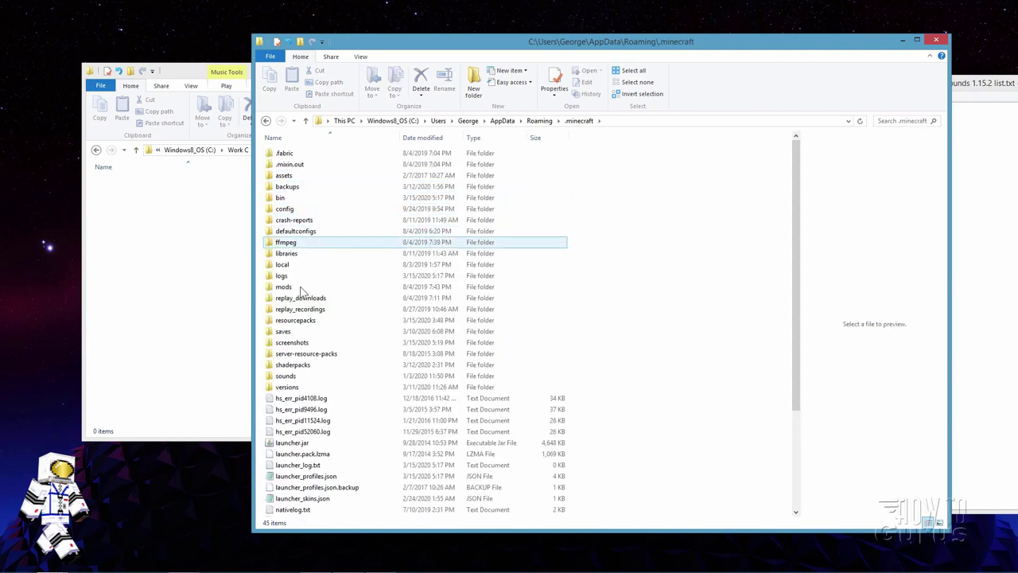
{"action": "double_click", "coordinate": [291, 387]}
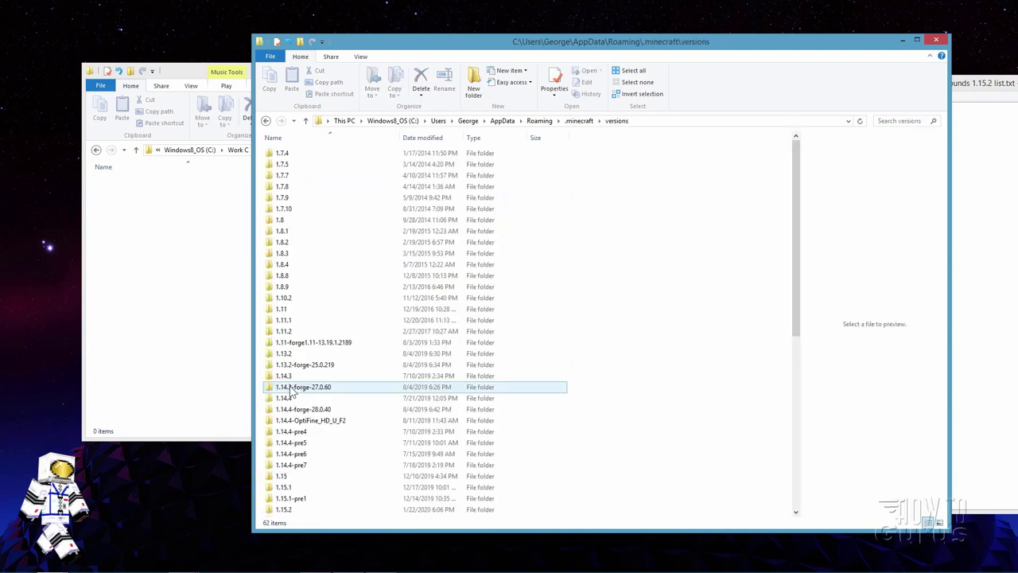
Step: Open the 1.15.2 version folder and bring up the 7-Zip submenu for 1.15.2.jar
{"action": "scroll", "coordinate": [322, 276], "scroll_direction": "down", "scroll_amount": 5}
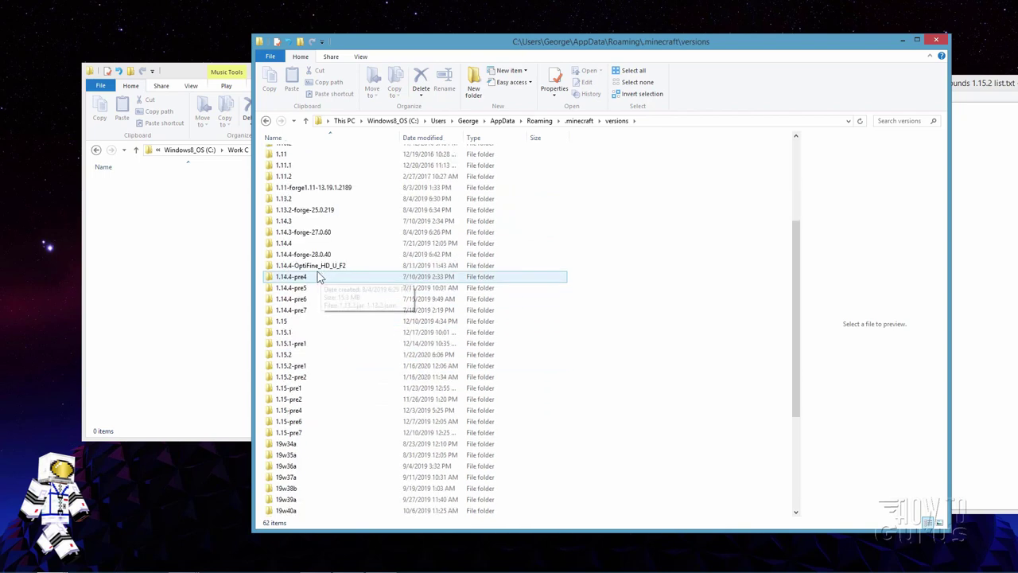
{"action": "scroll", "coordinate": [322, 276], "scroll_direction": "down", "scroll_amount": 5}
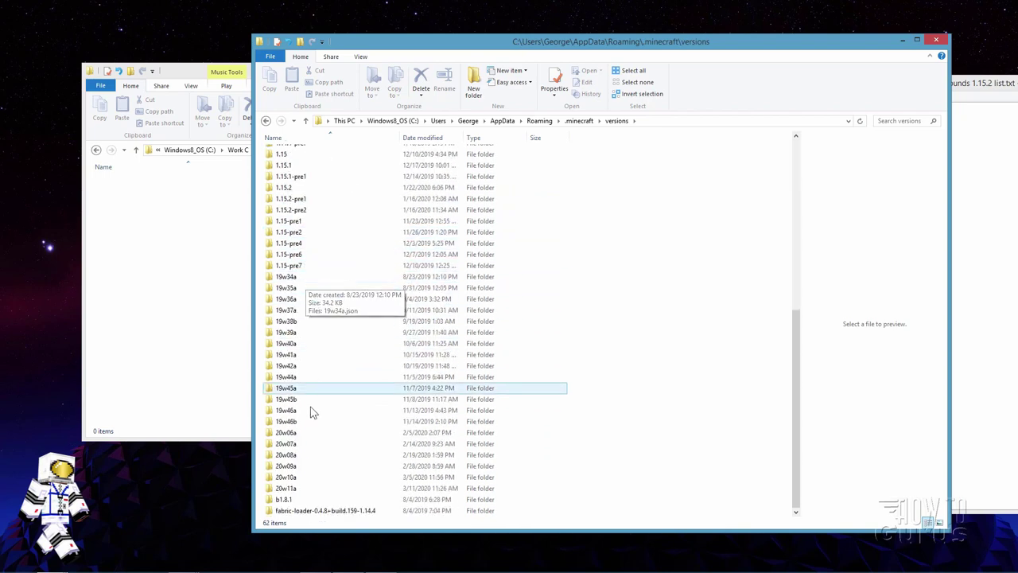
{"action": "scroll", "coordinate": [309, 358], "scroll_direction": "up", "scroll_amount": 2}
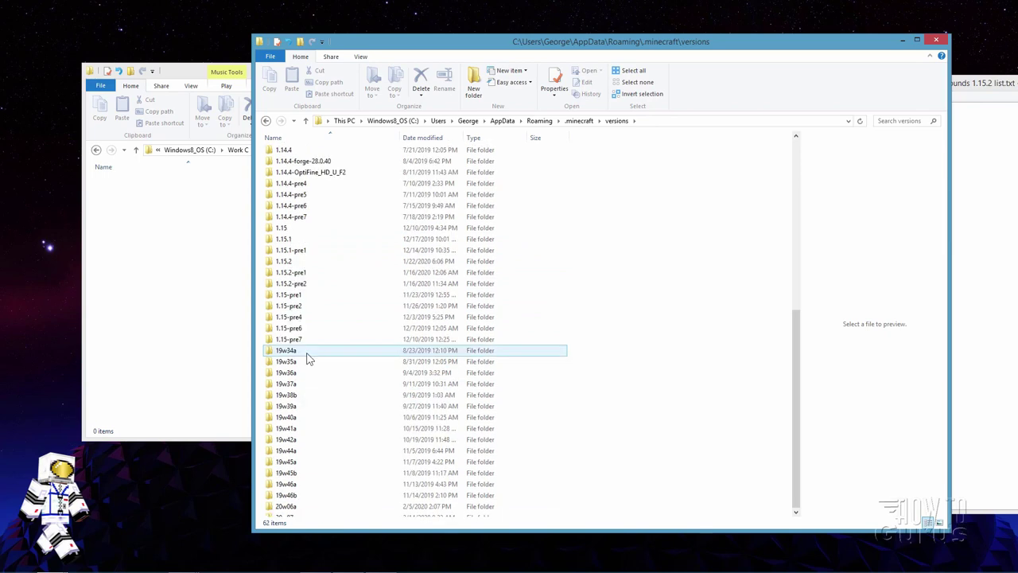
{"action": "scroll", "coordinate": [310, 354], "scroll_direction": "up", "scroll_amount": 4}
{"action": "scroll", "coordinate": [329, 335], "scroll_direction": "down", "scroll_amount": 1}
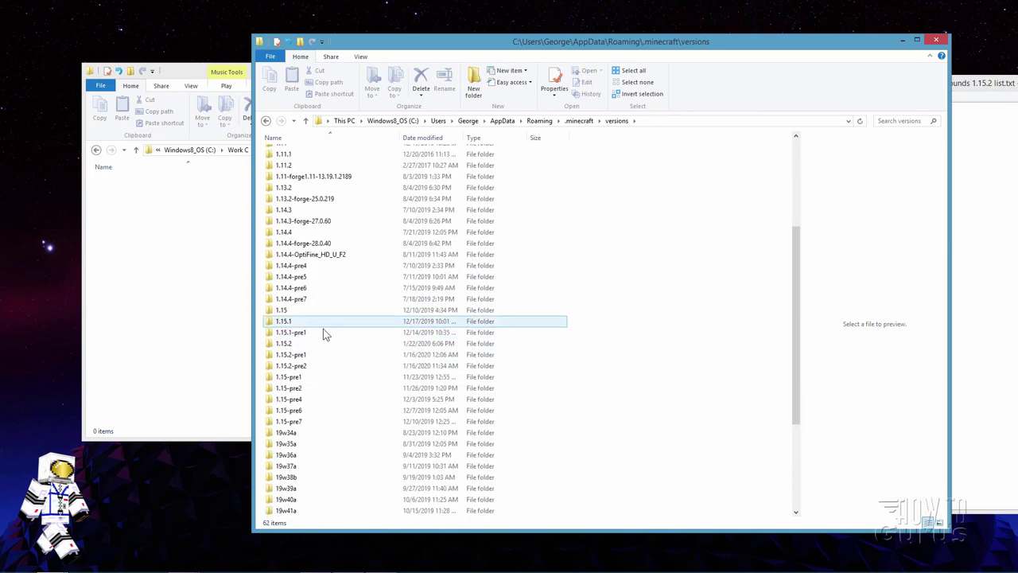
{"action": "left_click", "coordinate": [294, 344]}
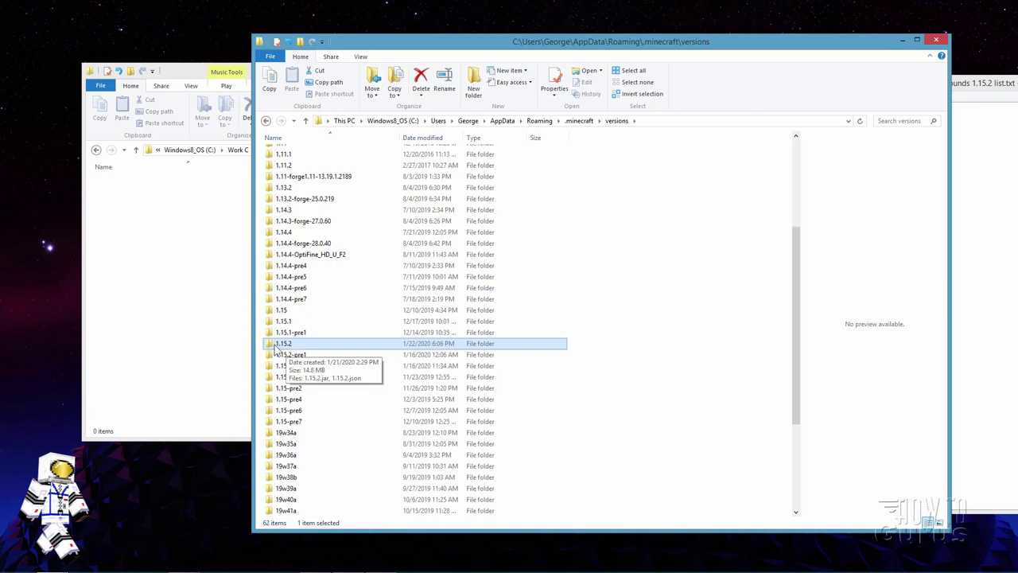
{"action": "double_click", "coordinate": [277, 347]}
{"action": "left_click", "coordinate": [274, 156]}
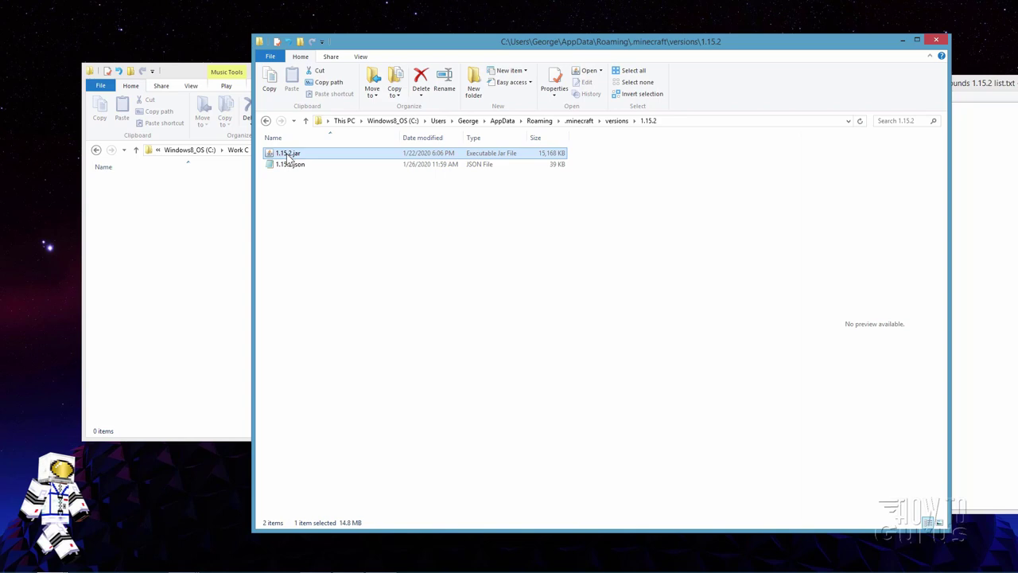
{"action": "right_click", "coordinate": [288, 156]}
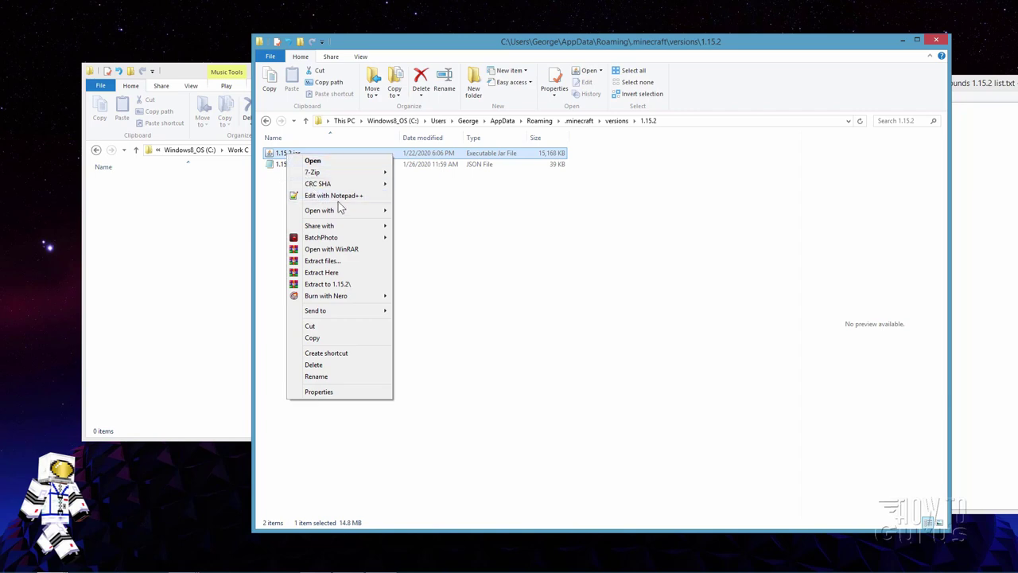
{"action": "mouse_move", "coordinate": [332, 175]}
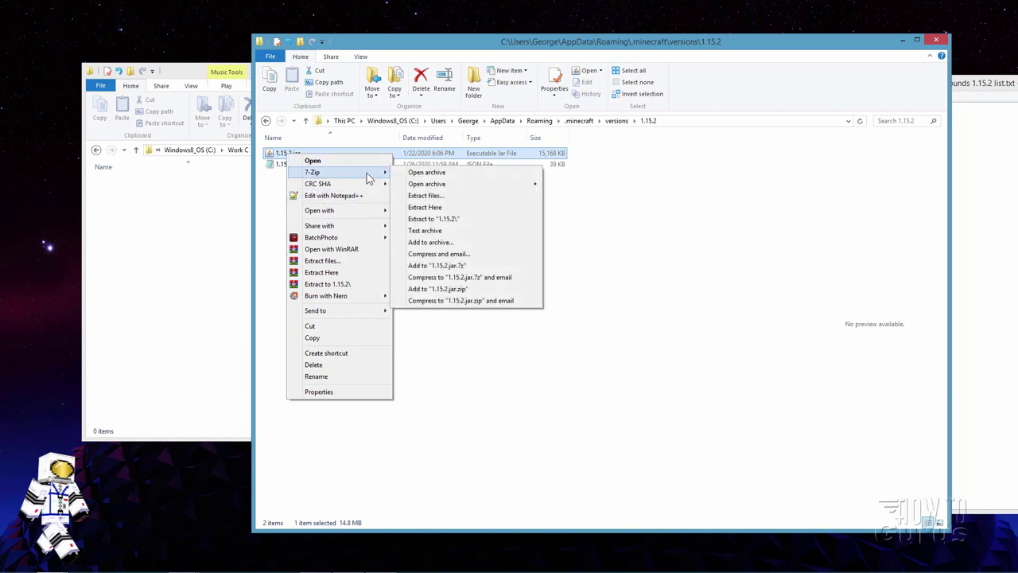
Step: Open 1.15.2.jar as an archive and browse to its assets\minecraft\lang folder
{"action": "left_click", "coordinate": [430, 173]}
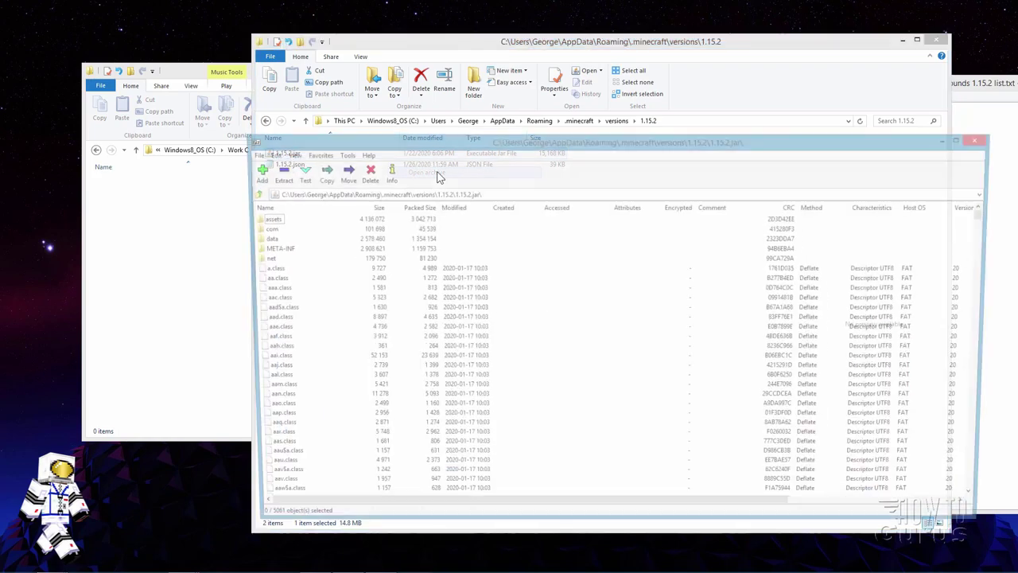
{"action": "left_click_drag", "start_coordinate": [412, 147], "coordinate": [458, 125]}
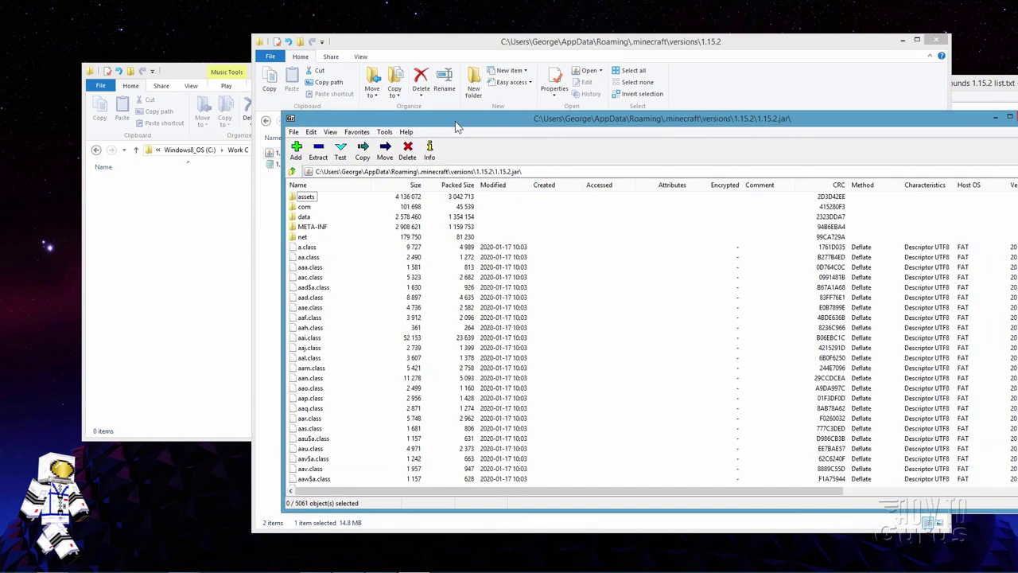
{"action": "double_click", "coordinate": [304, 197]}
{"action": "double_click", "coordinate": [302, 199]}
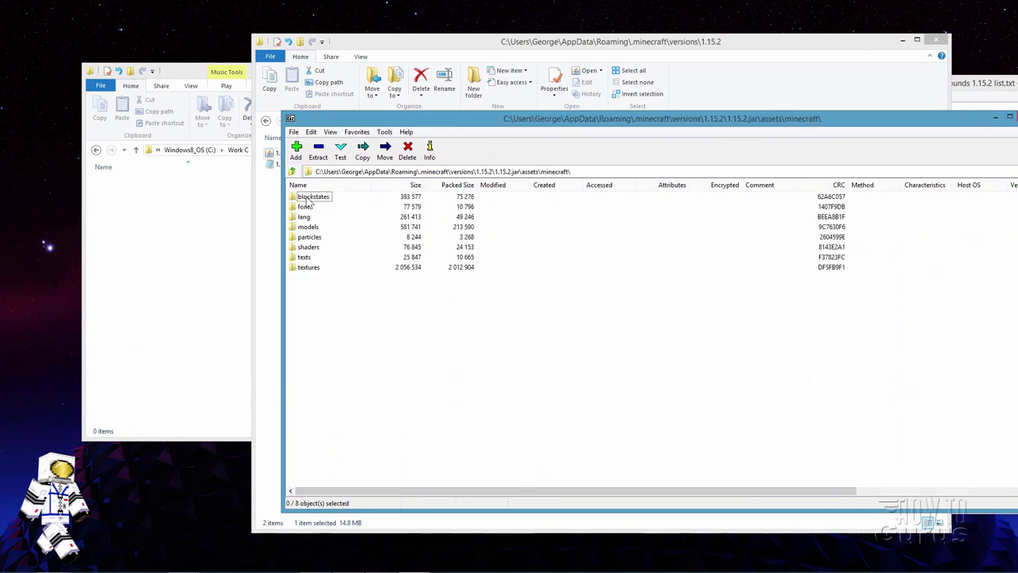
{"action": "left_click", "coordinate": [302, 217]}
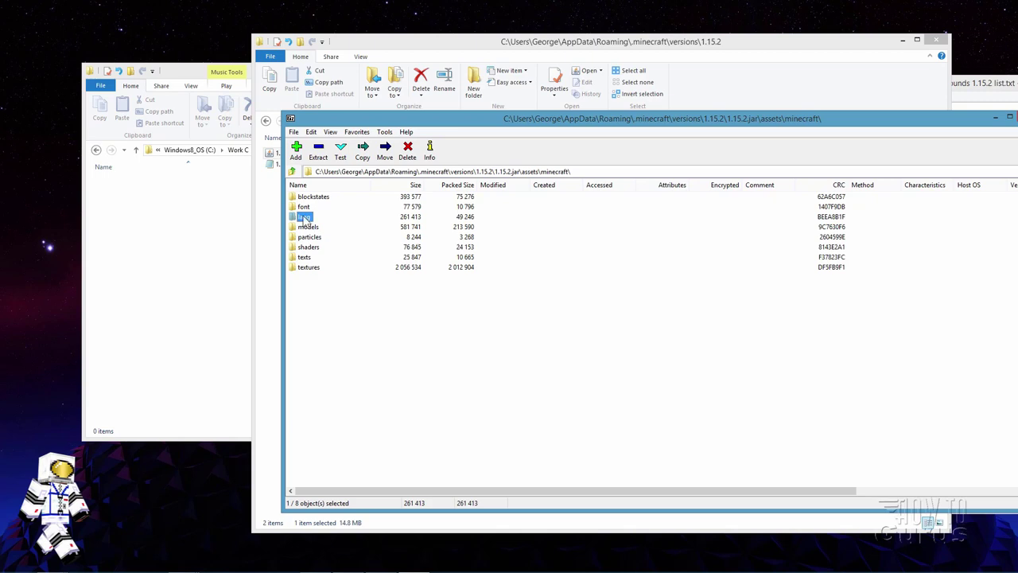
{"action": "double_click", "coordinate": [303, 218]}
Step: Drag en_us.json into the Records pack's lang folder, then close the archive window
{"action": "left_click", "coordinate": [303, 200]}
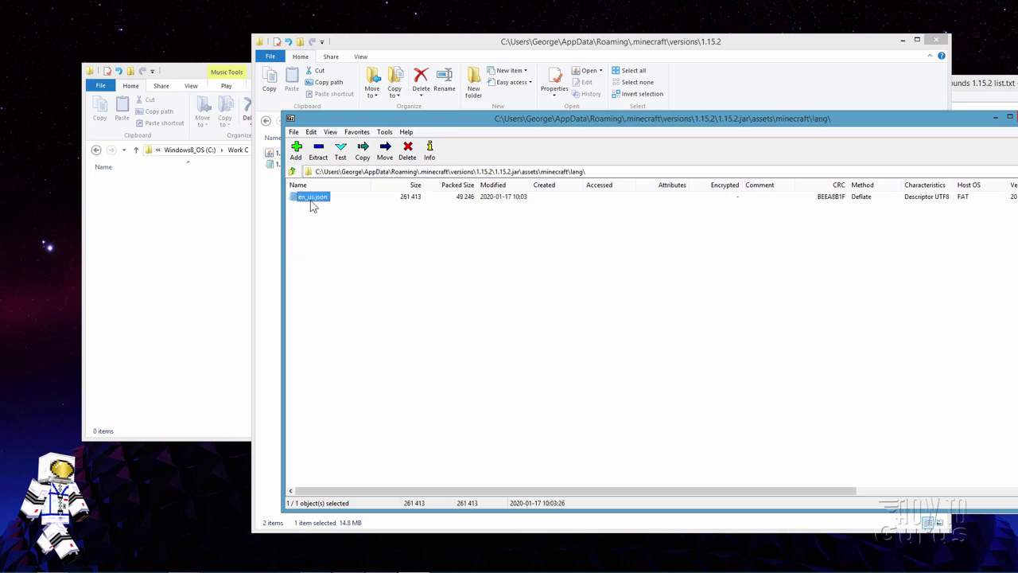
{"action": "left_click_drag", "start_coordinate": [316, 206], "coordinate": [183, 217]}
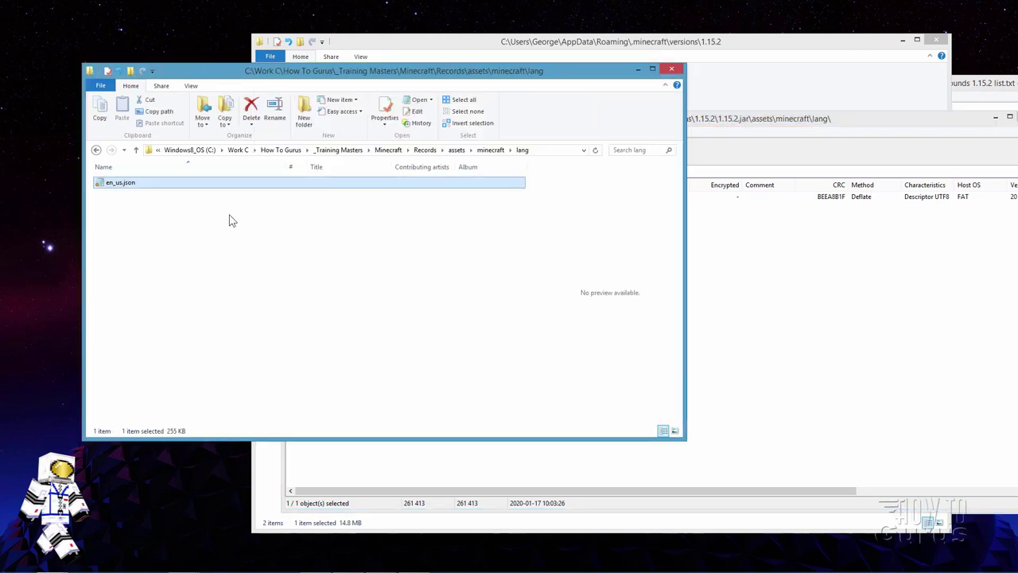
{"action": "left_click", "coordinate": [694, 152]}
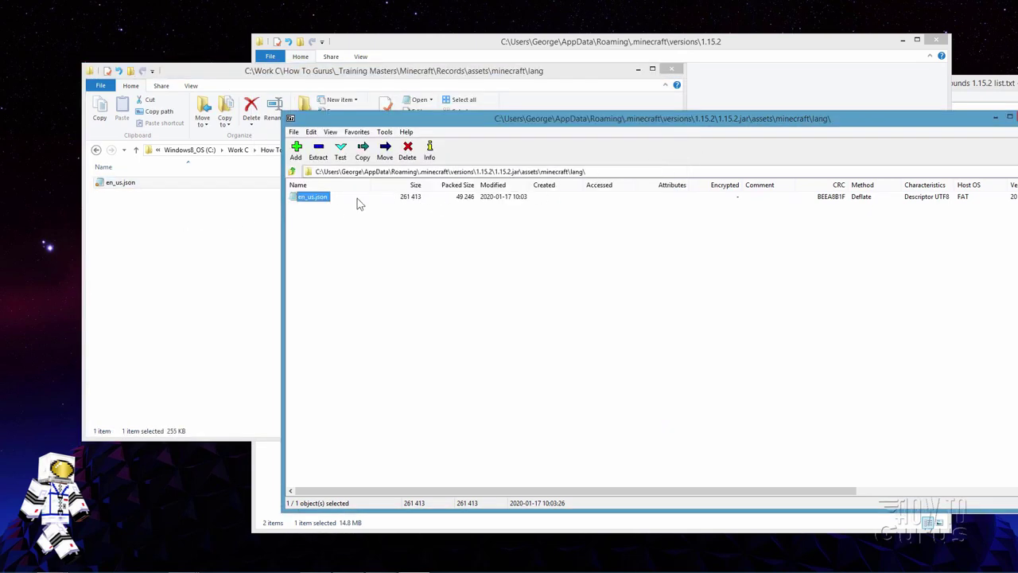
{"action": "left_click_drag", "start_coordinate": [459, 119], "coordinate": [352, 135]}
{"action": "left_click", "coordinate": [925, 132]}
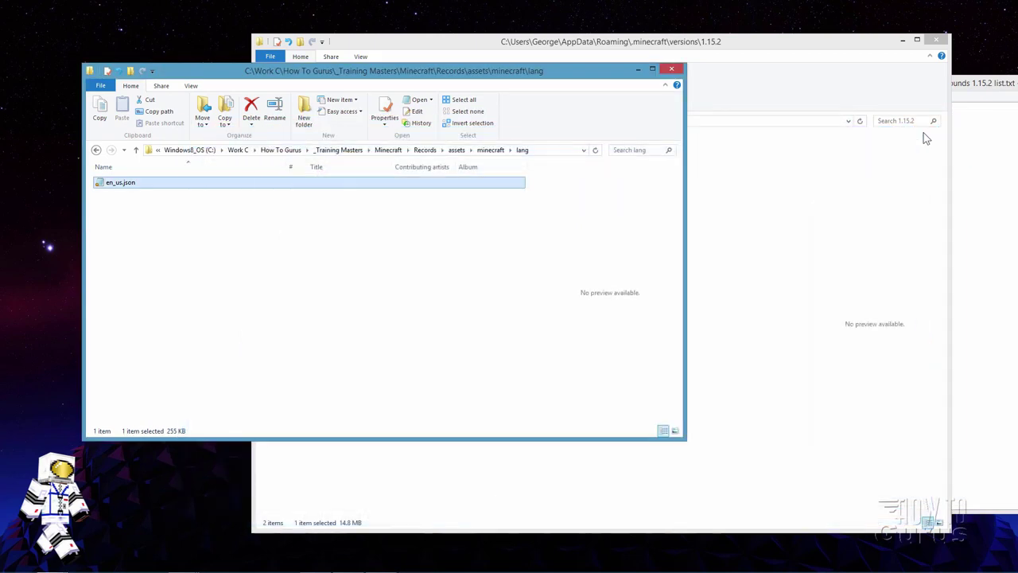
{"action": "left_click", "coordinate": [837, 106]}
Step: Close the 1.15.2 window, then view the Open with app choices for en_us.json and dismiss them
{"action": "left_click", "coordinate": [936, 39]}
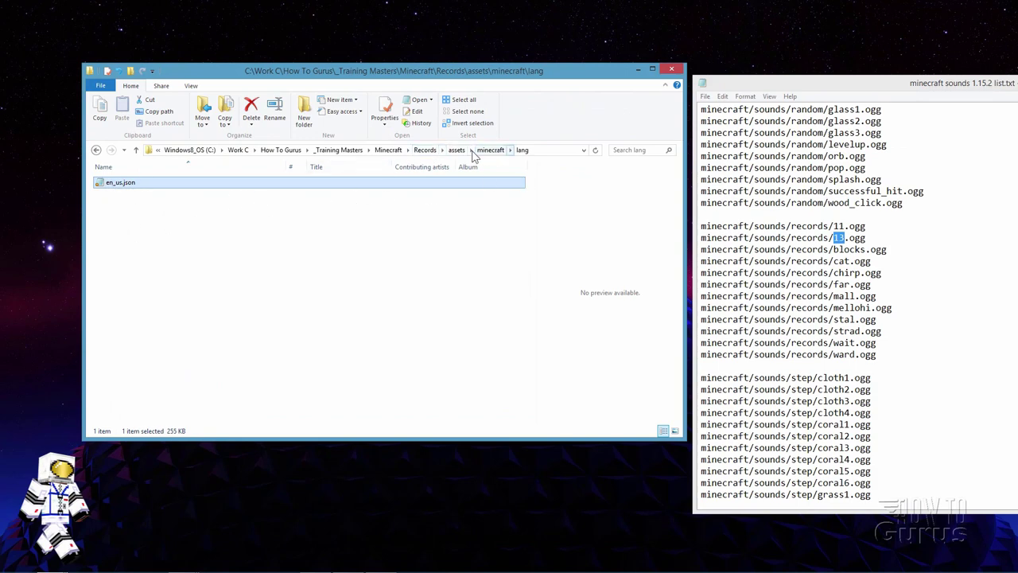
{"action": "right_click", "coordinate": [116, 185]}
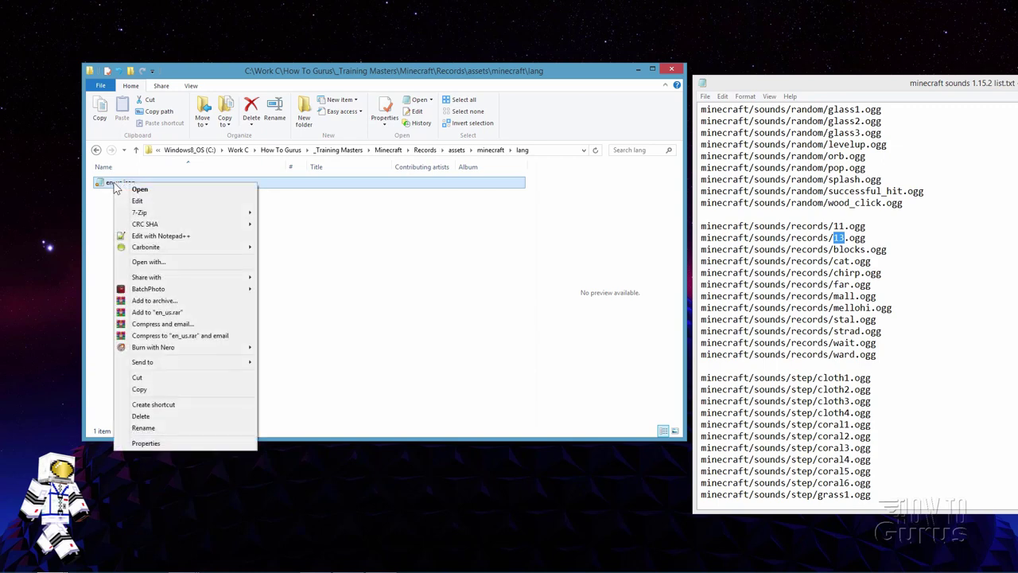
{"action": "left_click", "coordinate": [158, 262]}
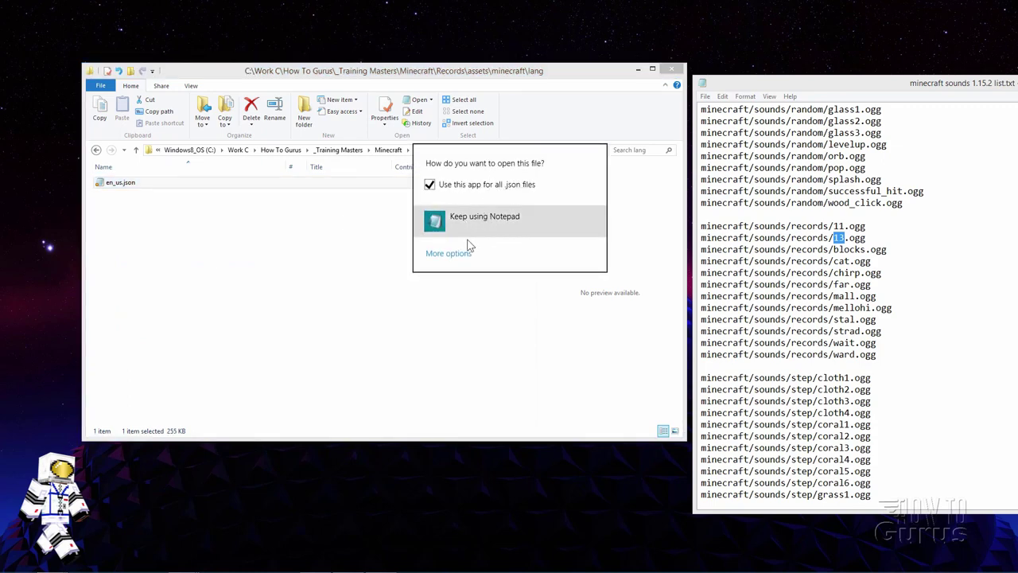
{"action": "left_click", "coordinate": [460, 254]}
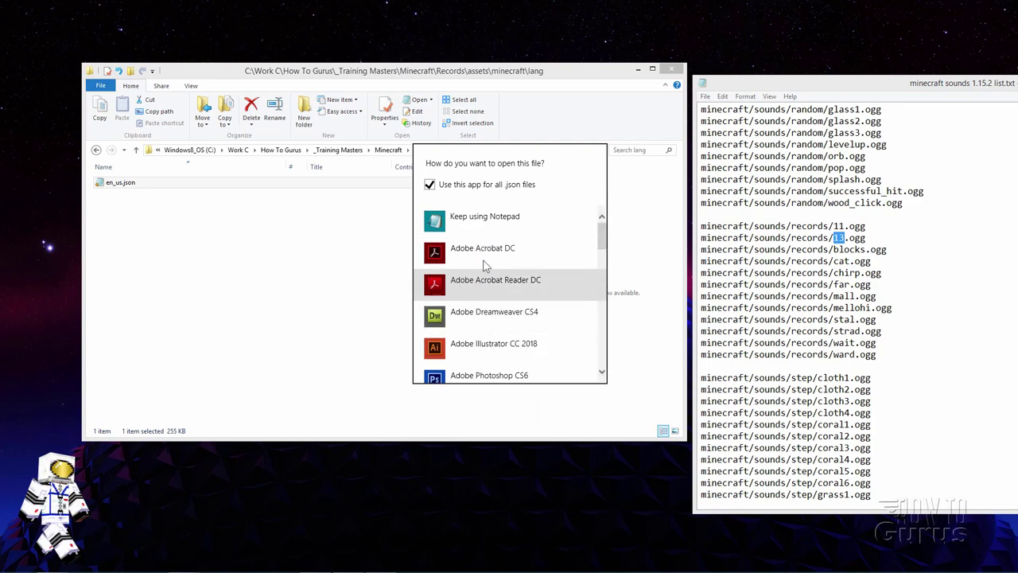
{"action": "left_click", "coordinate": [402, 242]}
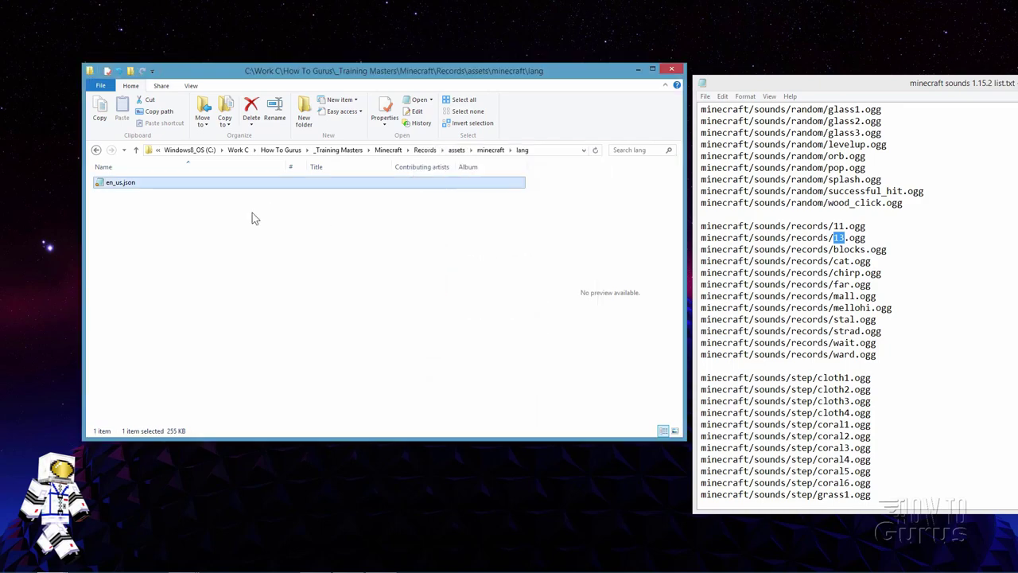
Step: Open en_us.json in Notepad and move the window left to uncover the sounds list
{"action": "double_click", "coordinate": [102, 184]}
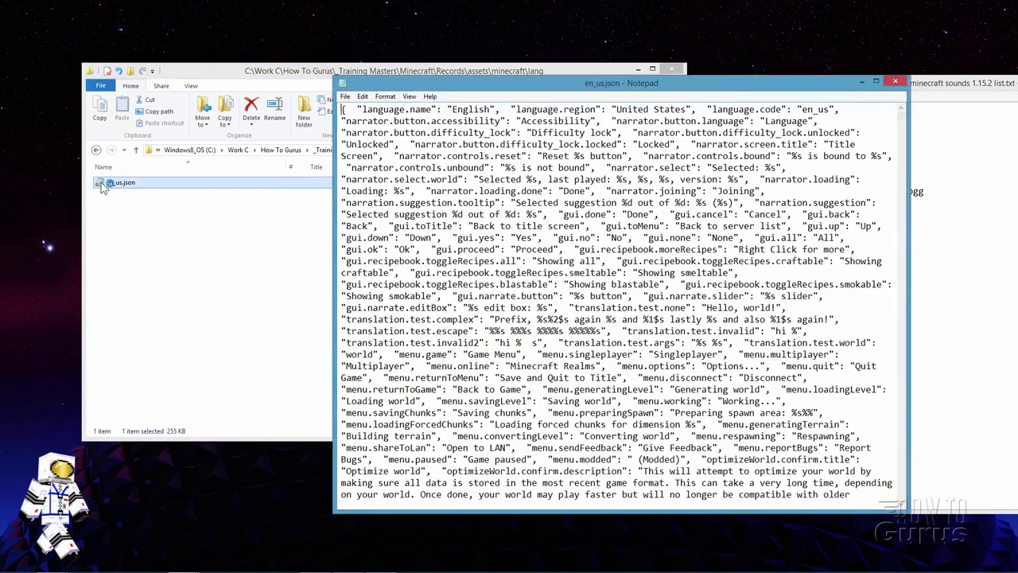
{"action": "left_click_drag", "start_coordinate": [460, 87], "coordinate": [293, 86]}
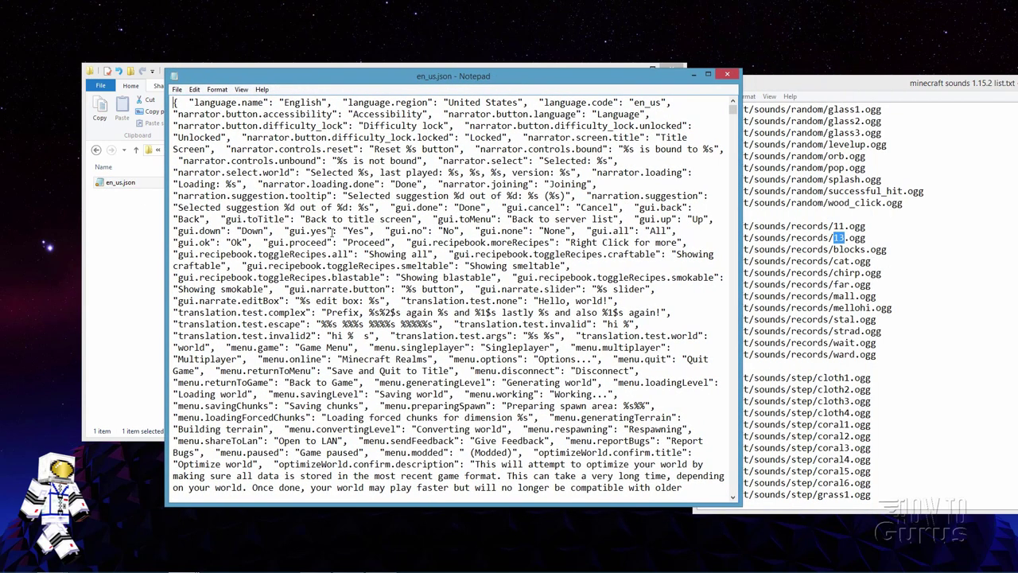